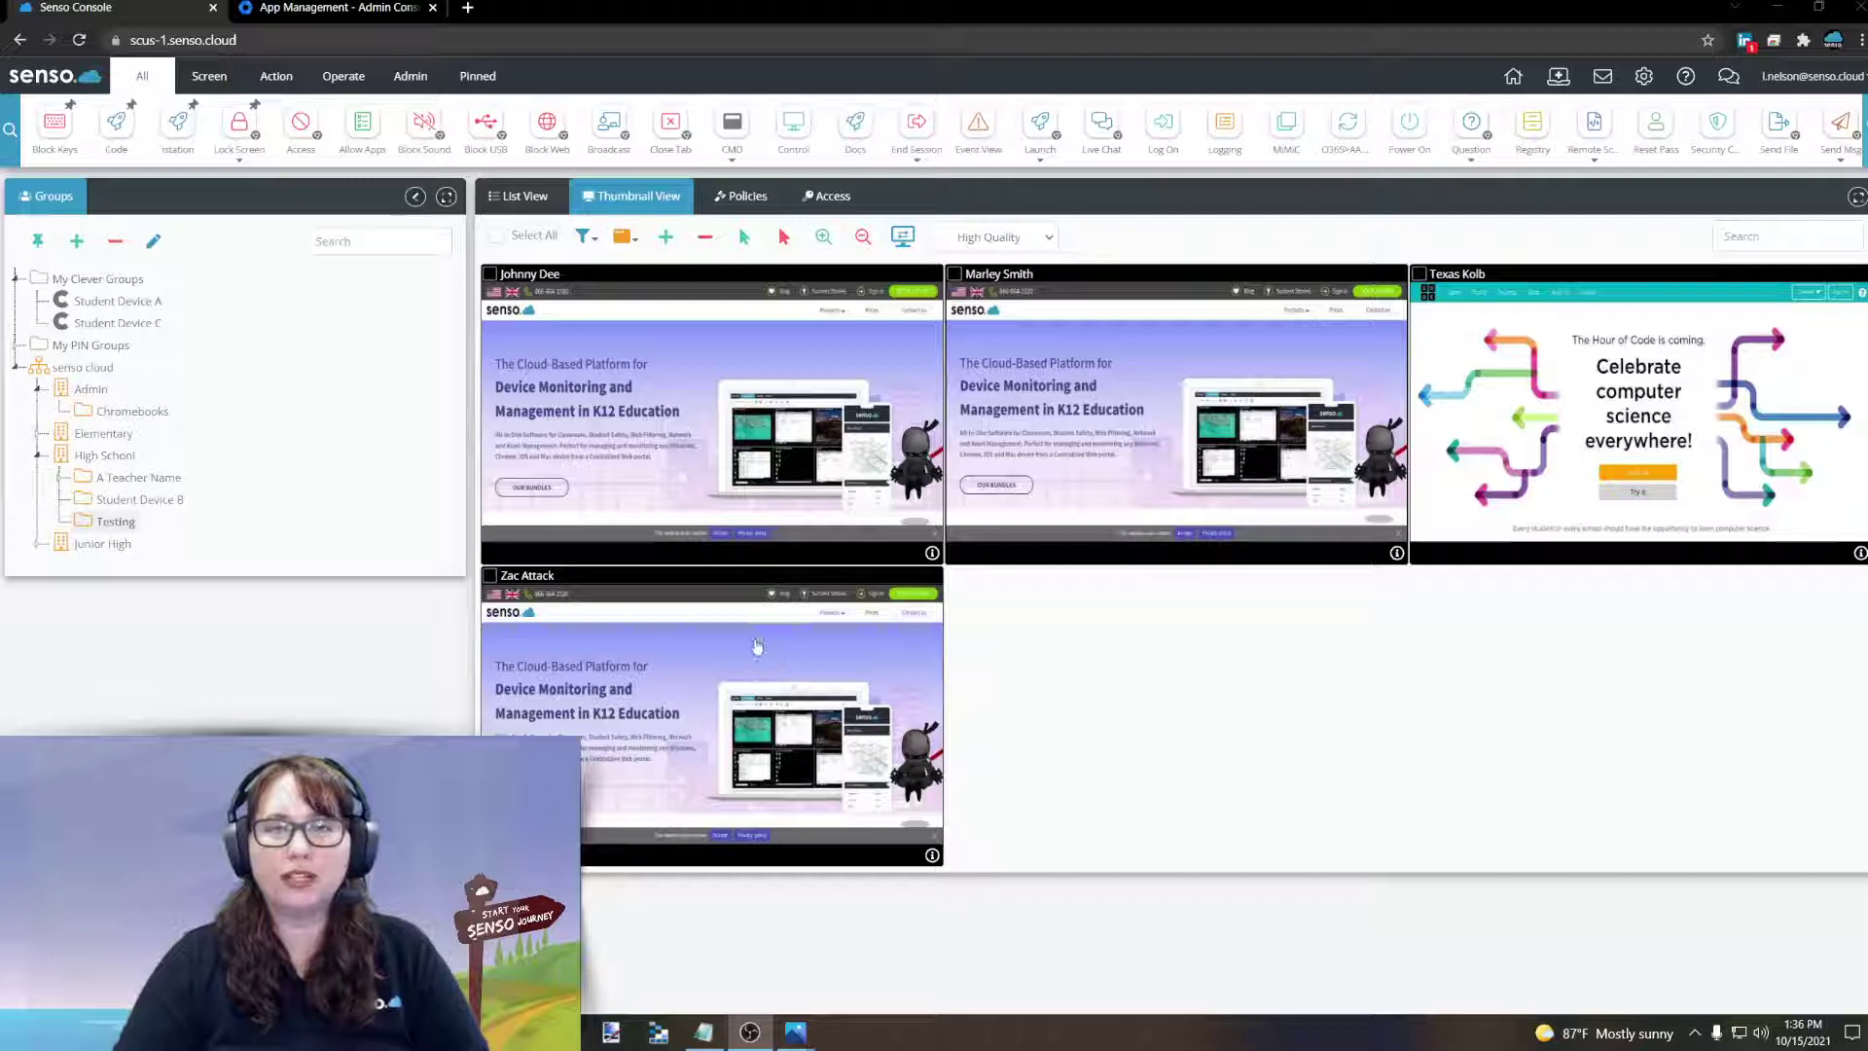
Step: Switch between the Admin Console and Senso Console tabs, ending on the Senso Client extension policy
click(324, 12)
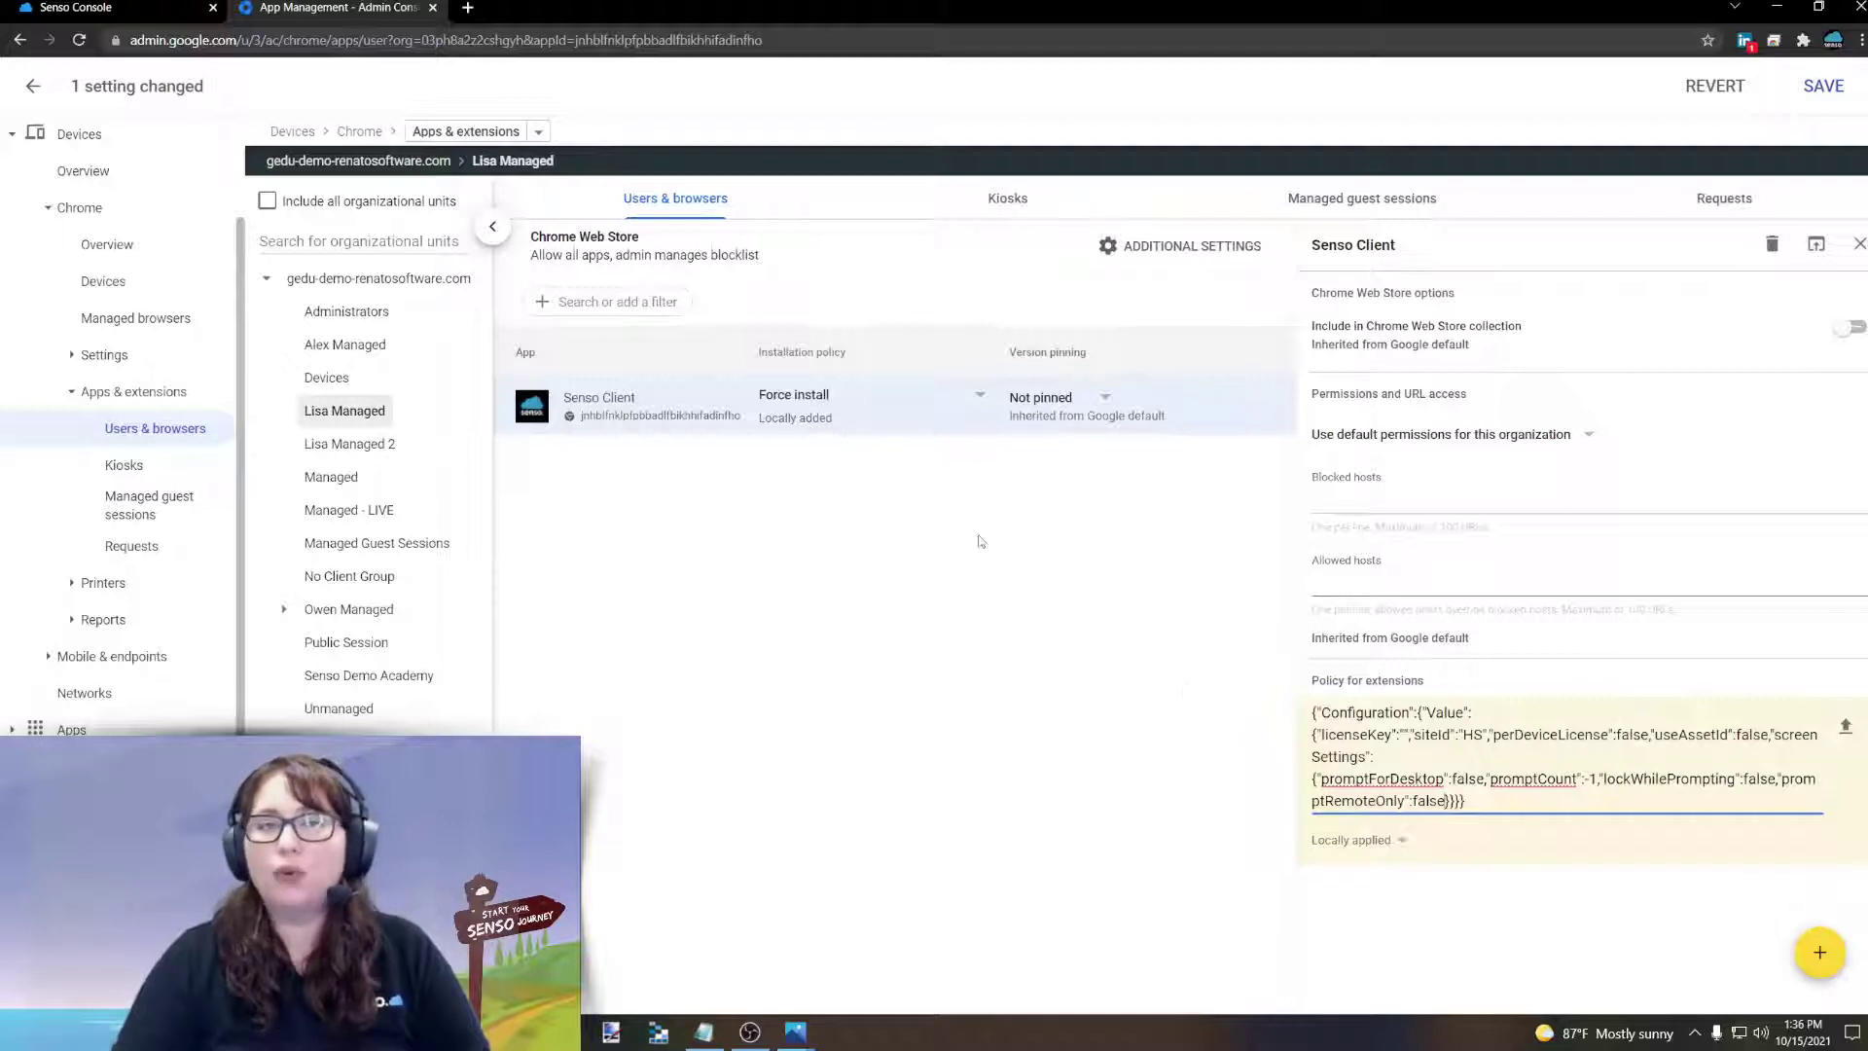
click(76, 7)
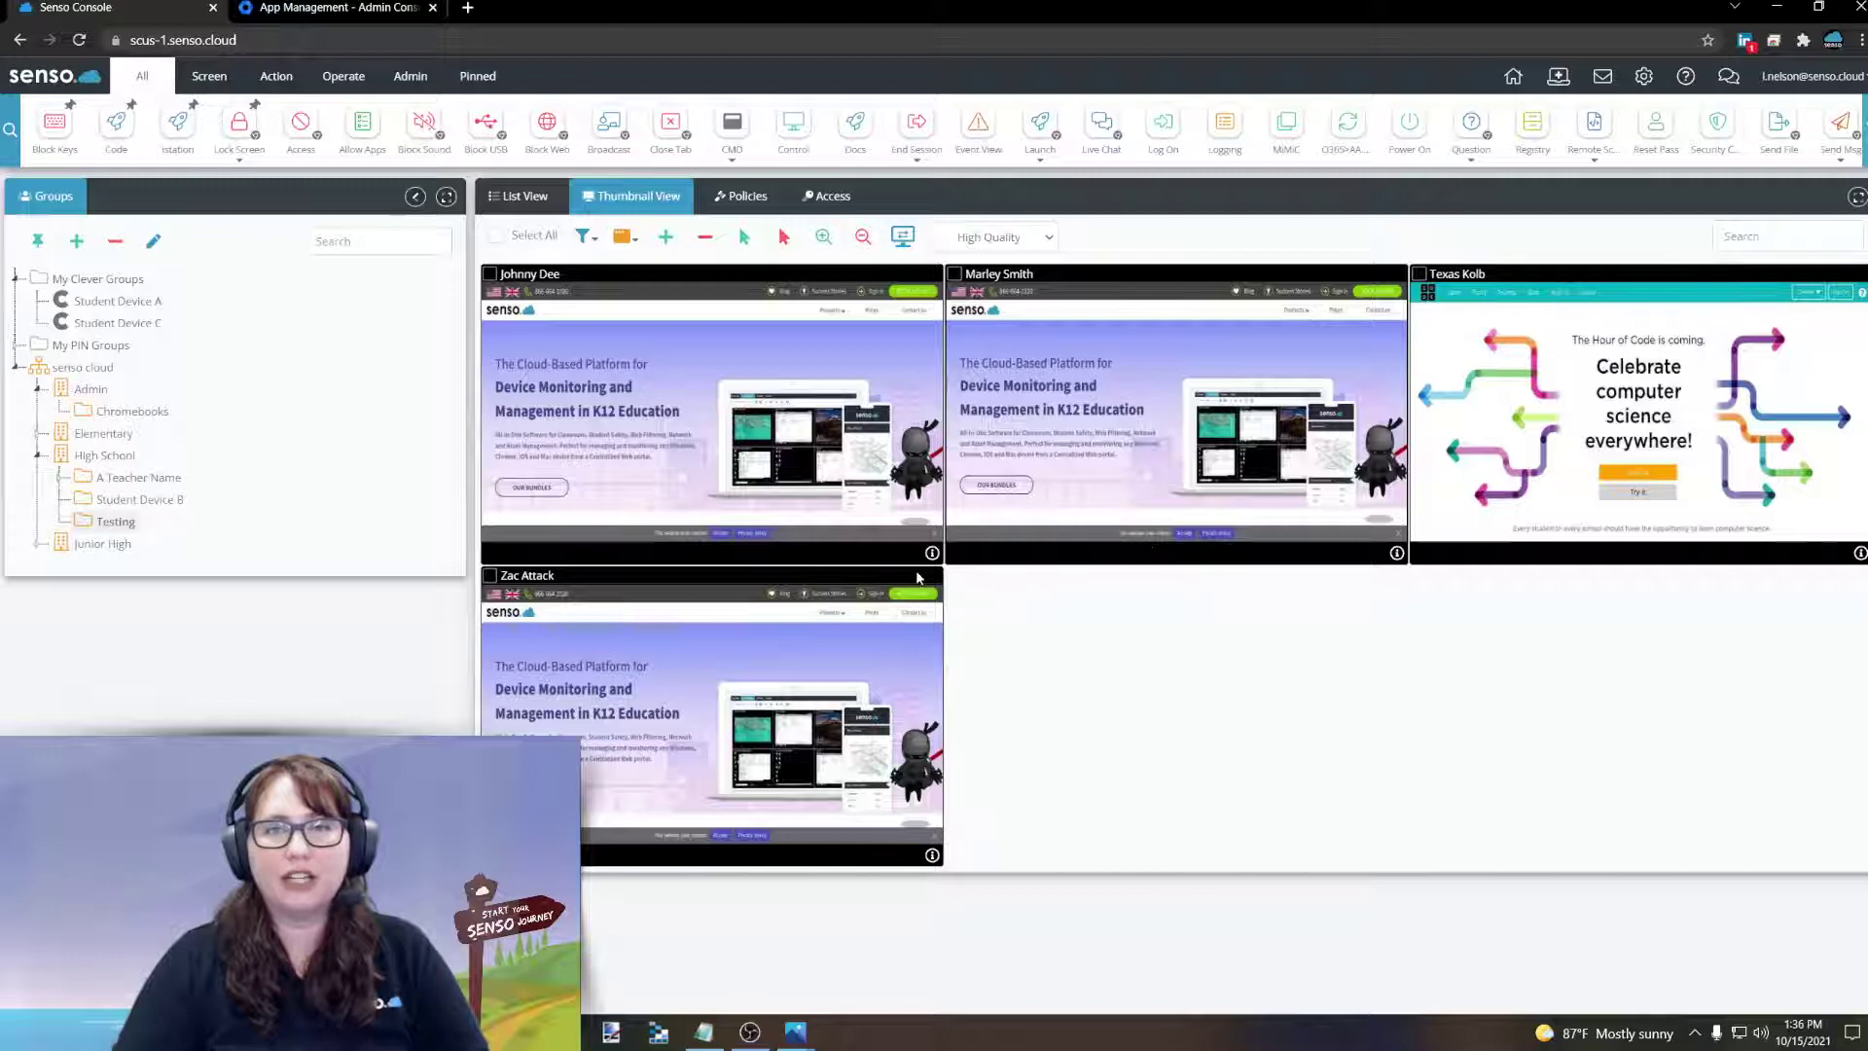
click(336, 8)
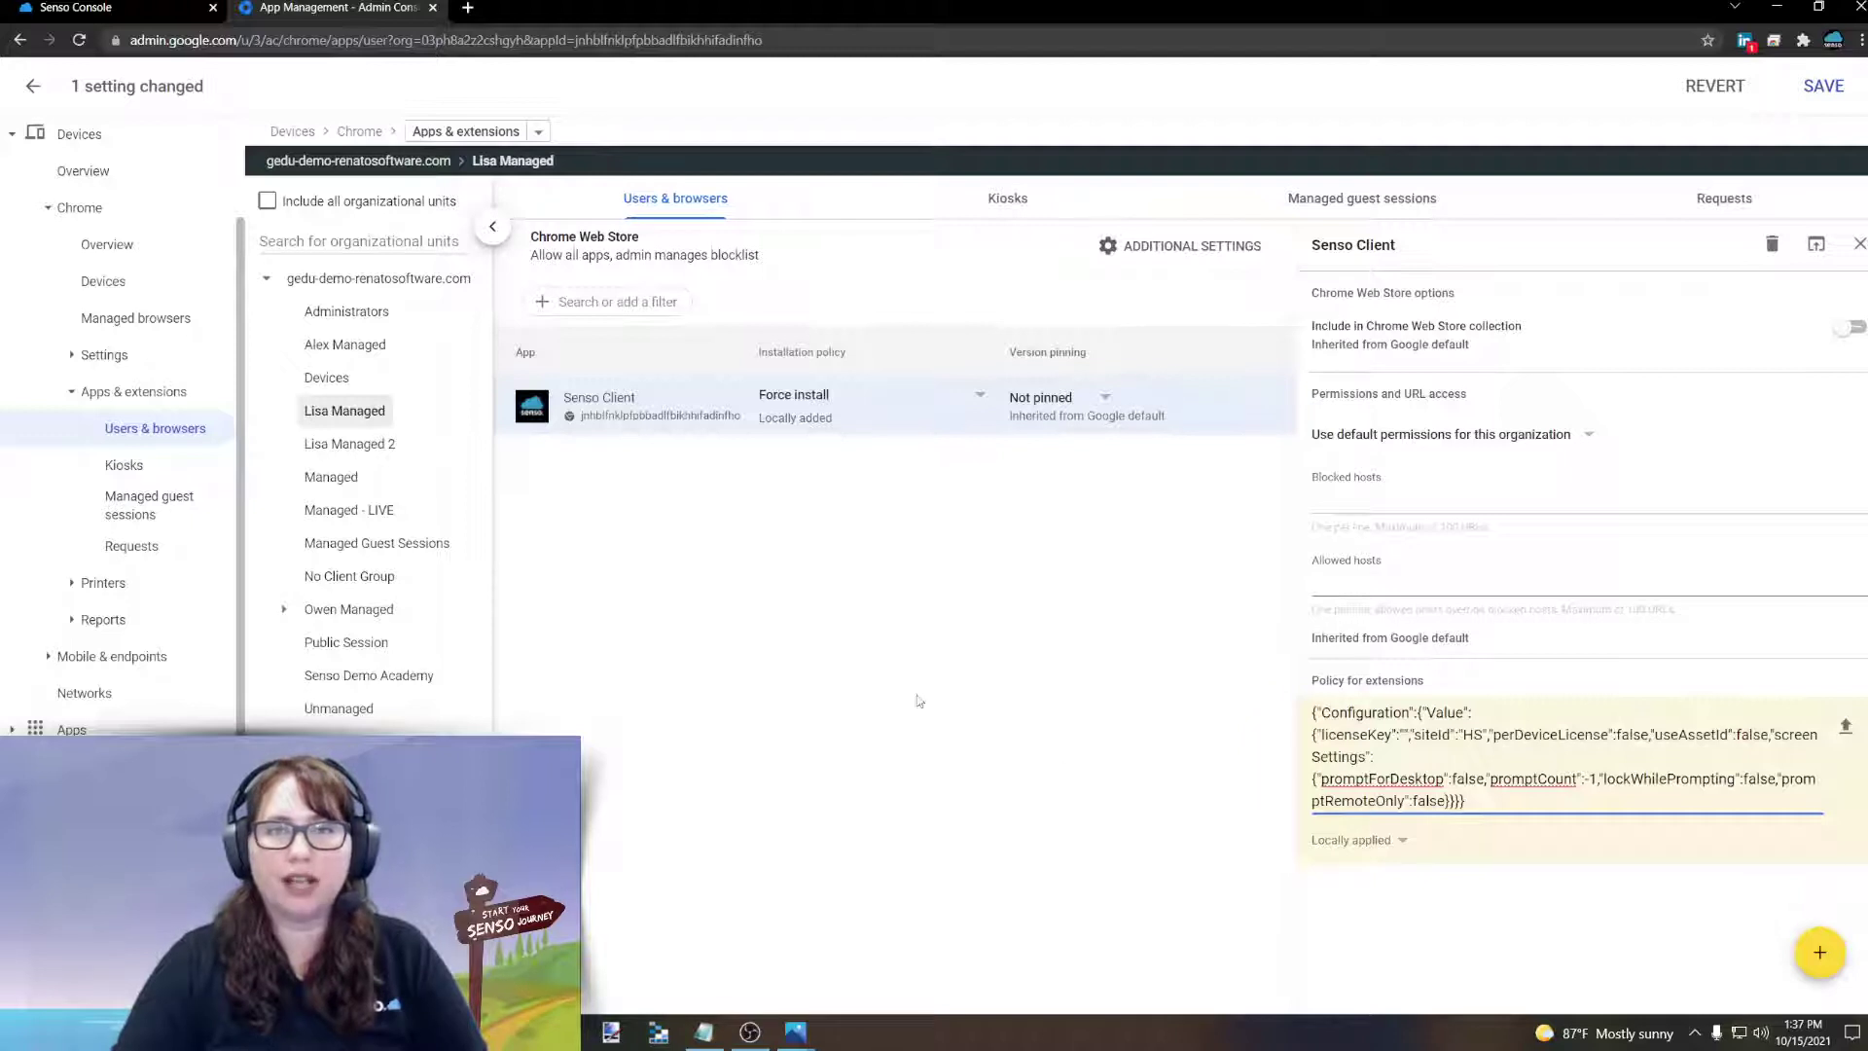
Step: Switch to the Senso Console tab showing the student device thumbnails
key(ctrl+shift+Tab)
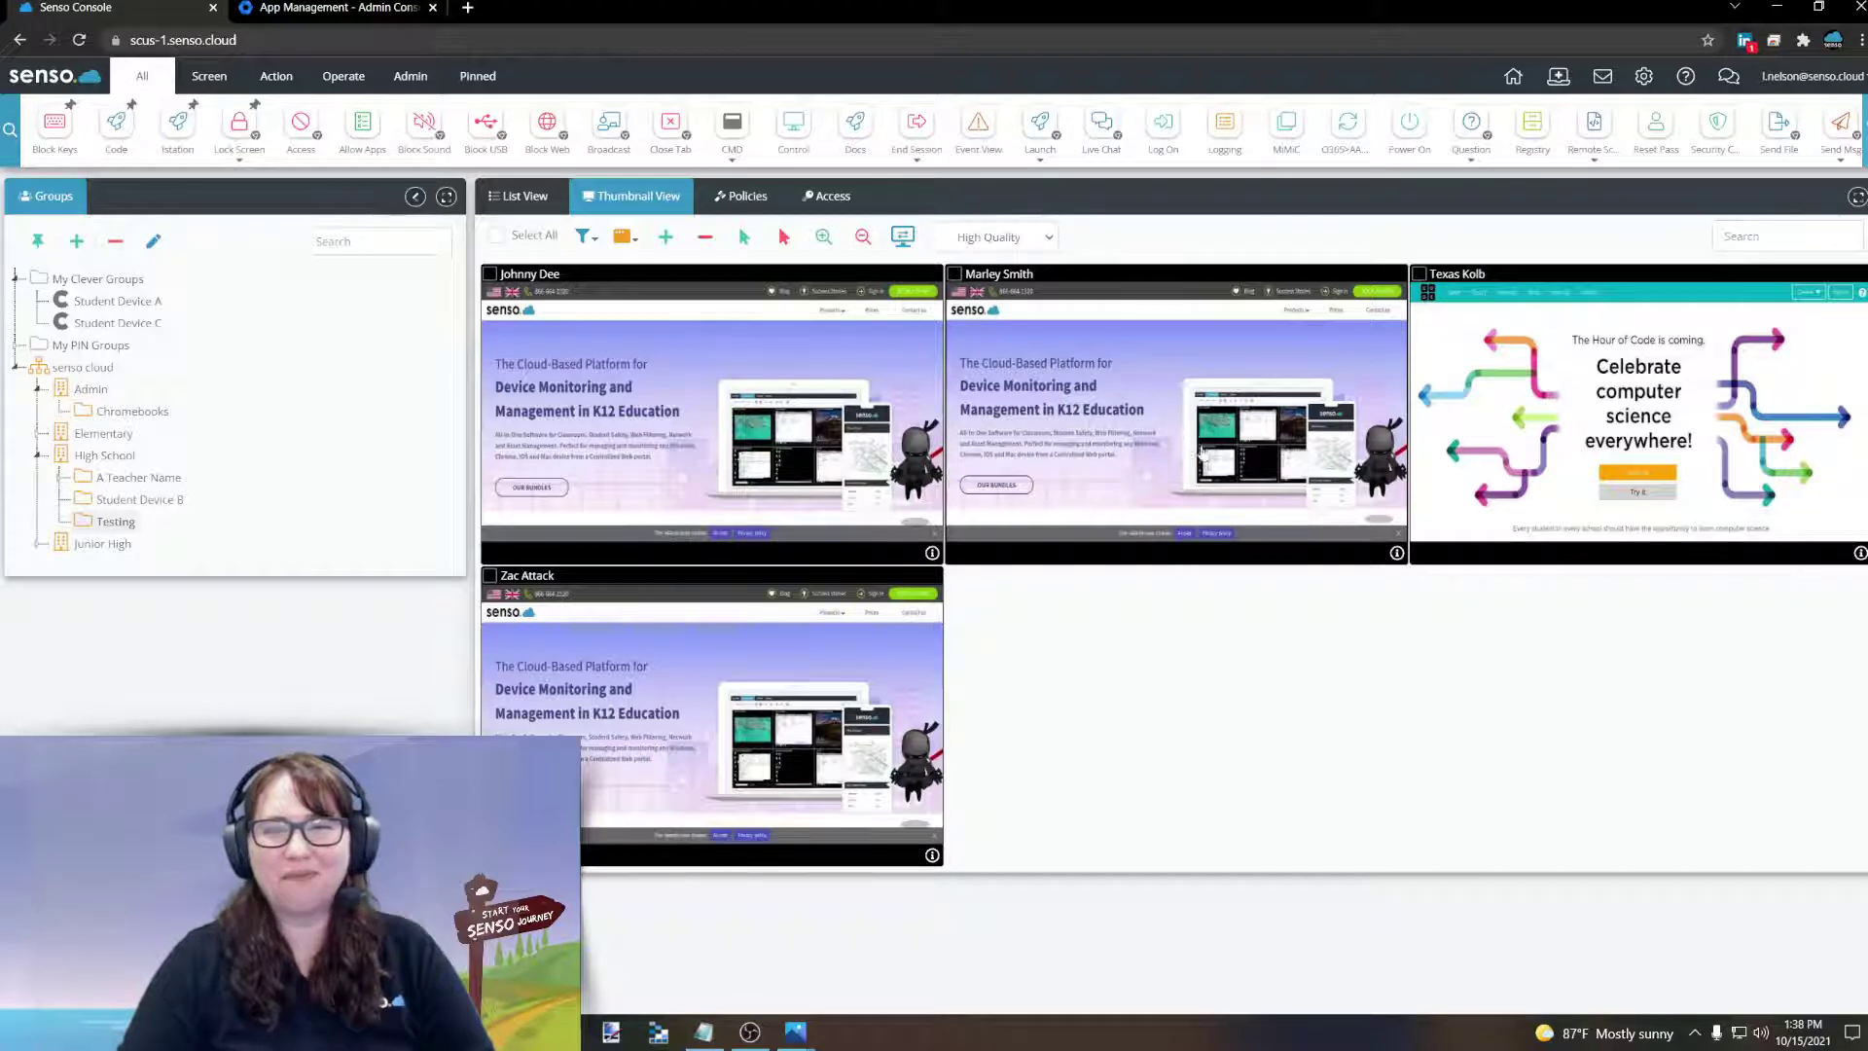
Step: Change "promptForDesktop" from false to true in the Senso Client policy JSON
click(336, 10)
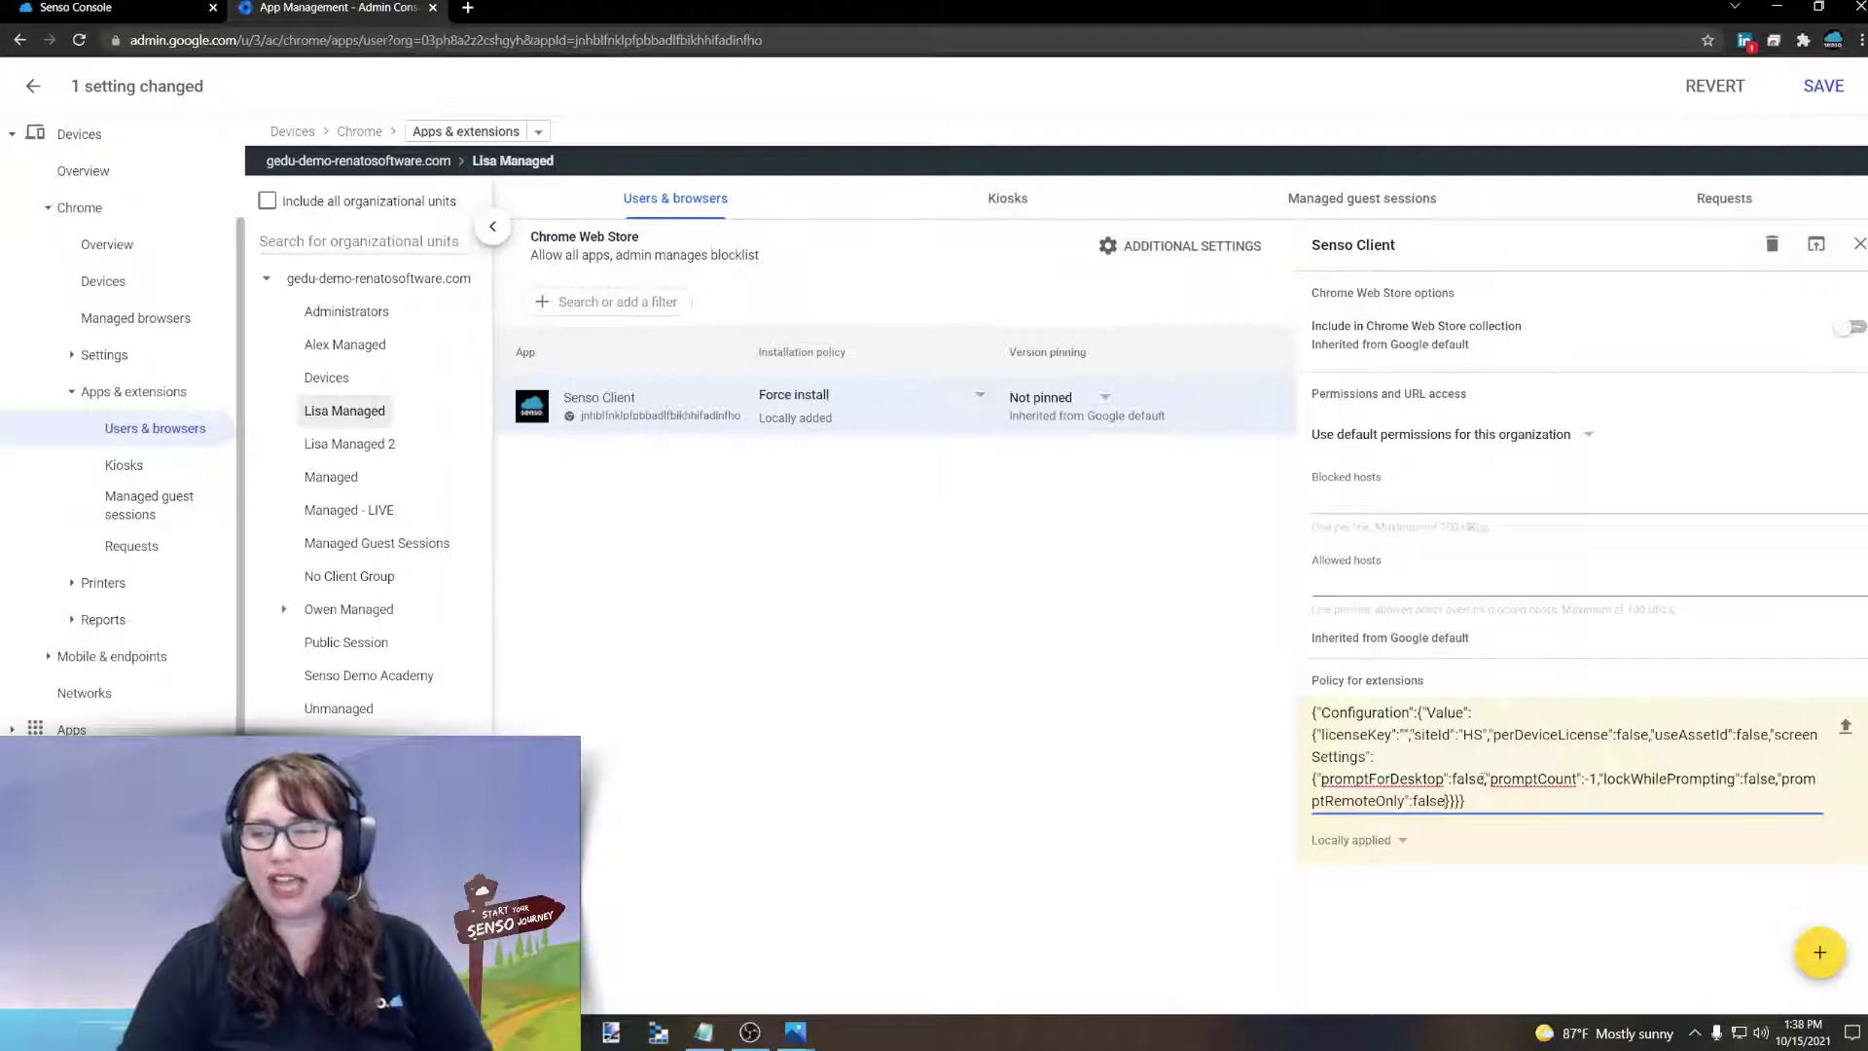
key(BackSpace)
key(BackSpace)
key(BackSpace)
key(BackSpace)
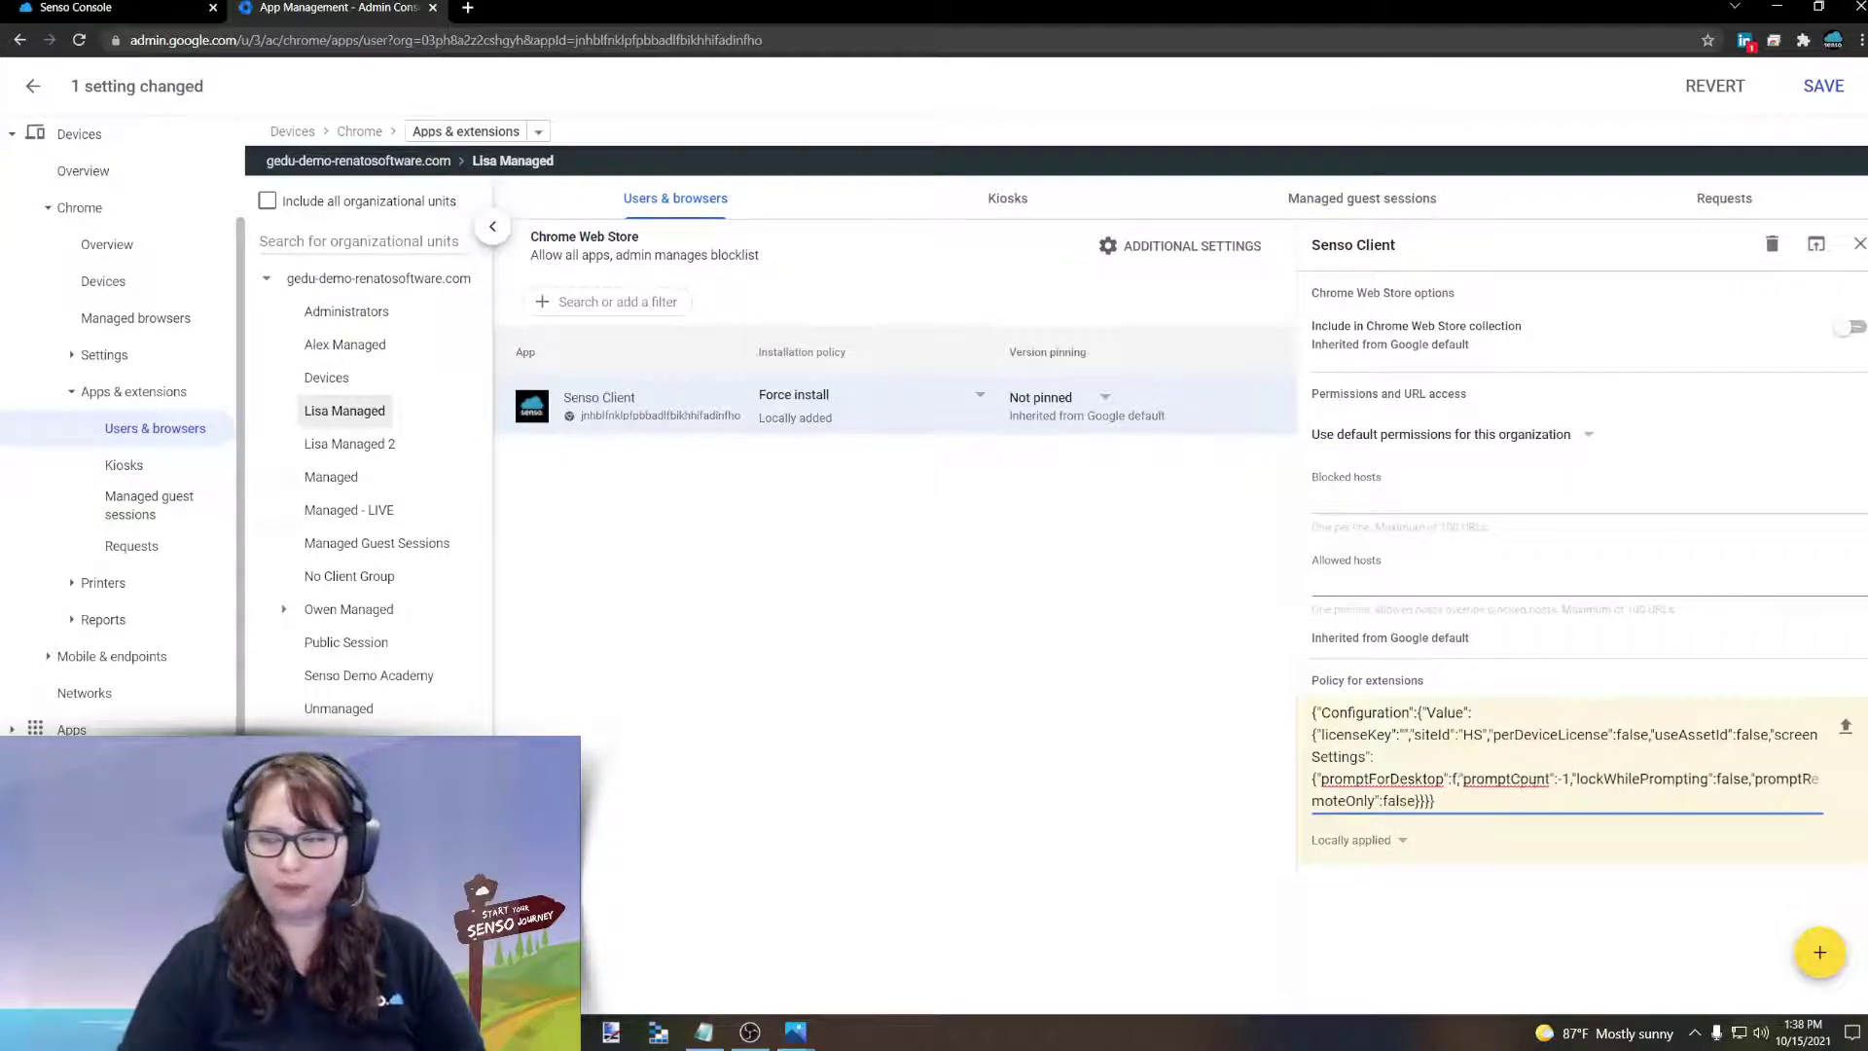
key(BackSpace)
text(true)
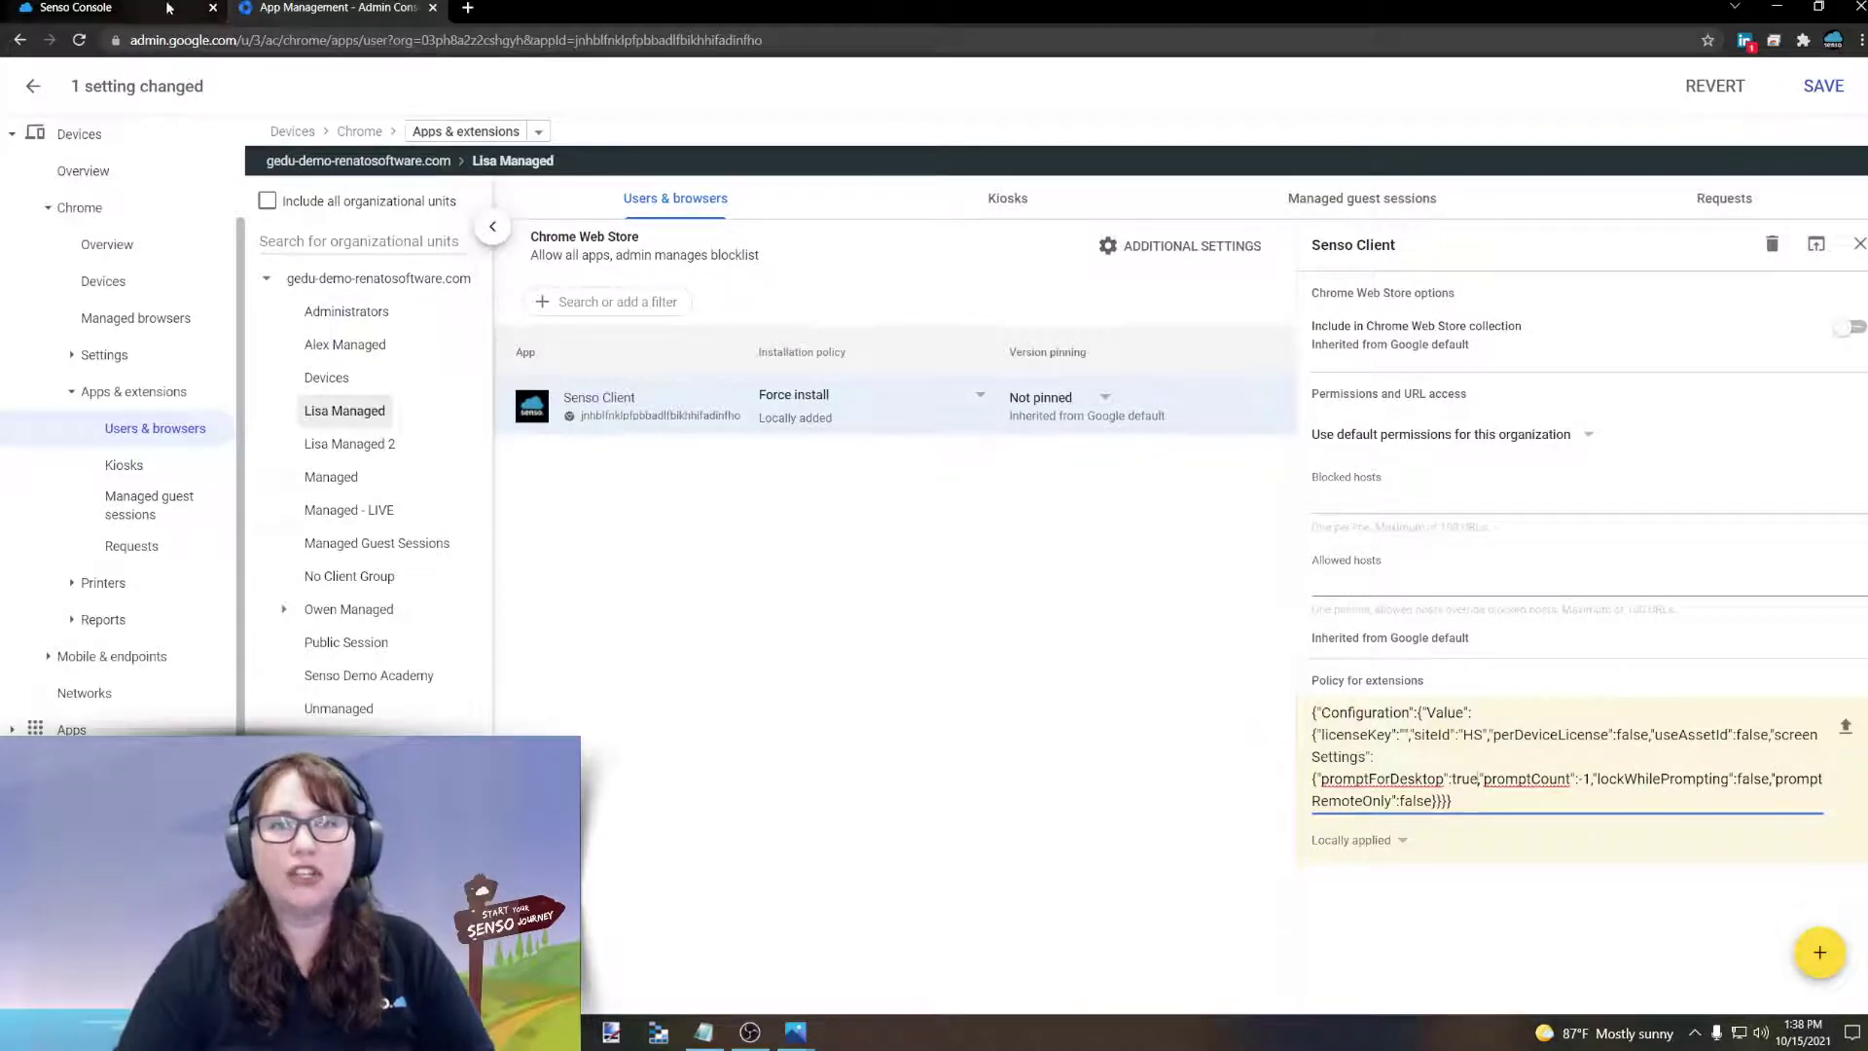
Step: View sharescreencb.png in Photos, then switch to the tabsvsnotabs.png thumbnail-grid screenshot
mouse_move(795, 1032)
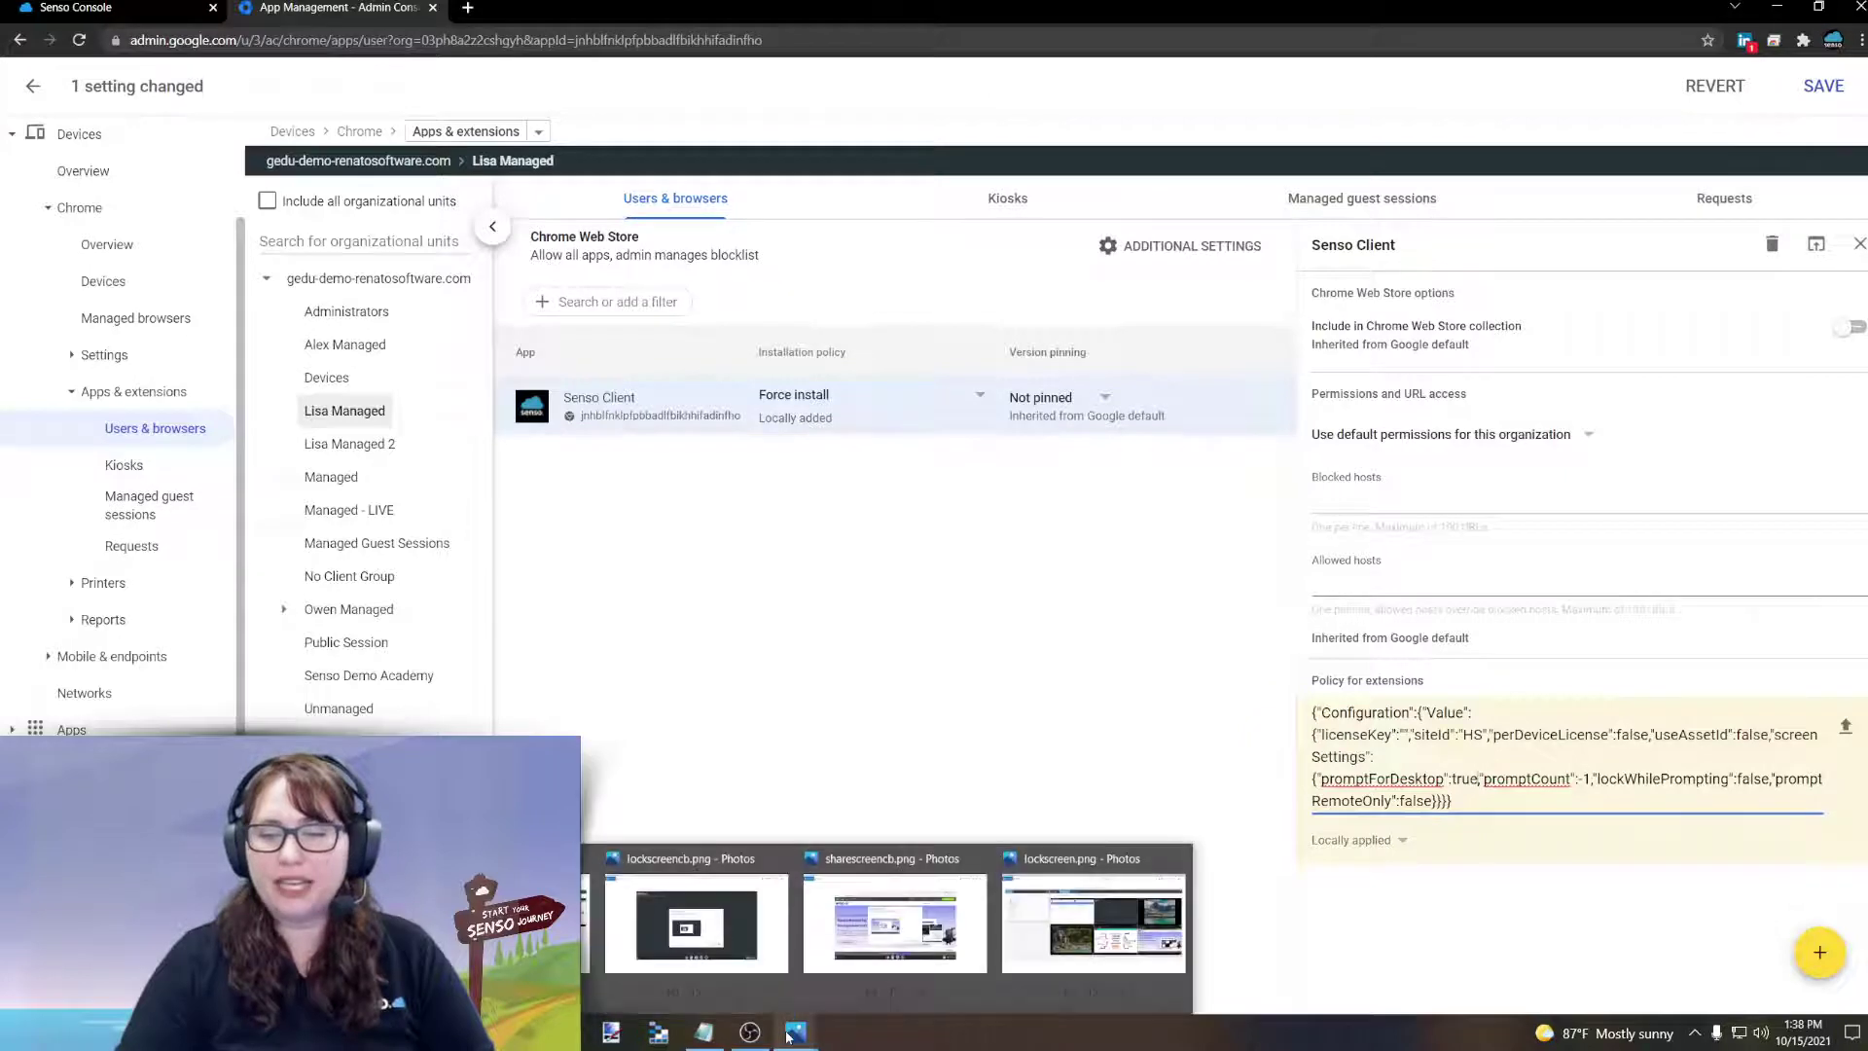
click(877, 937)
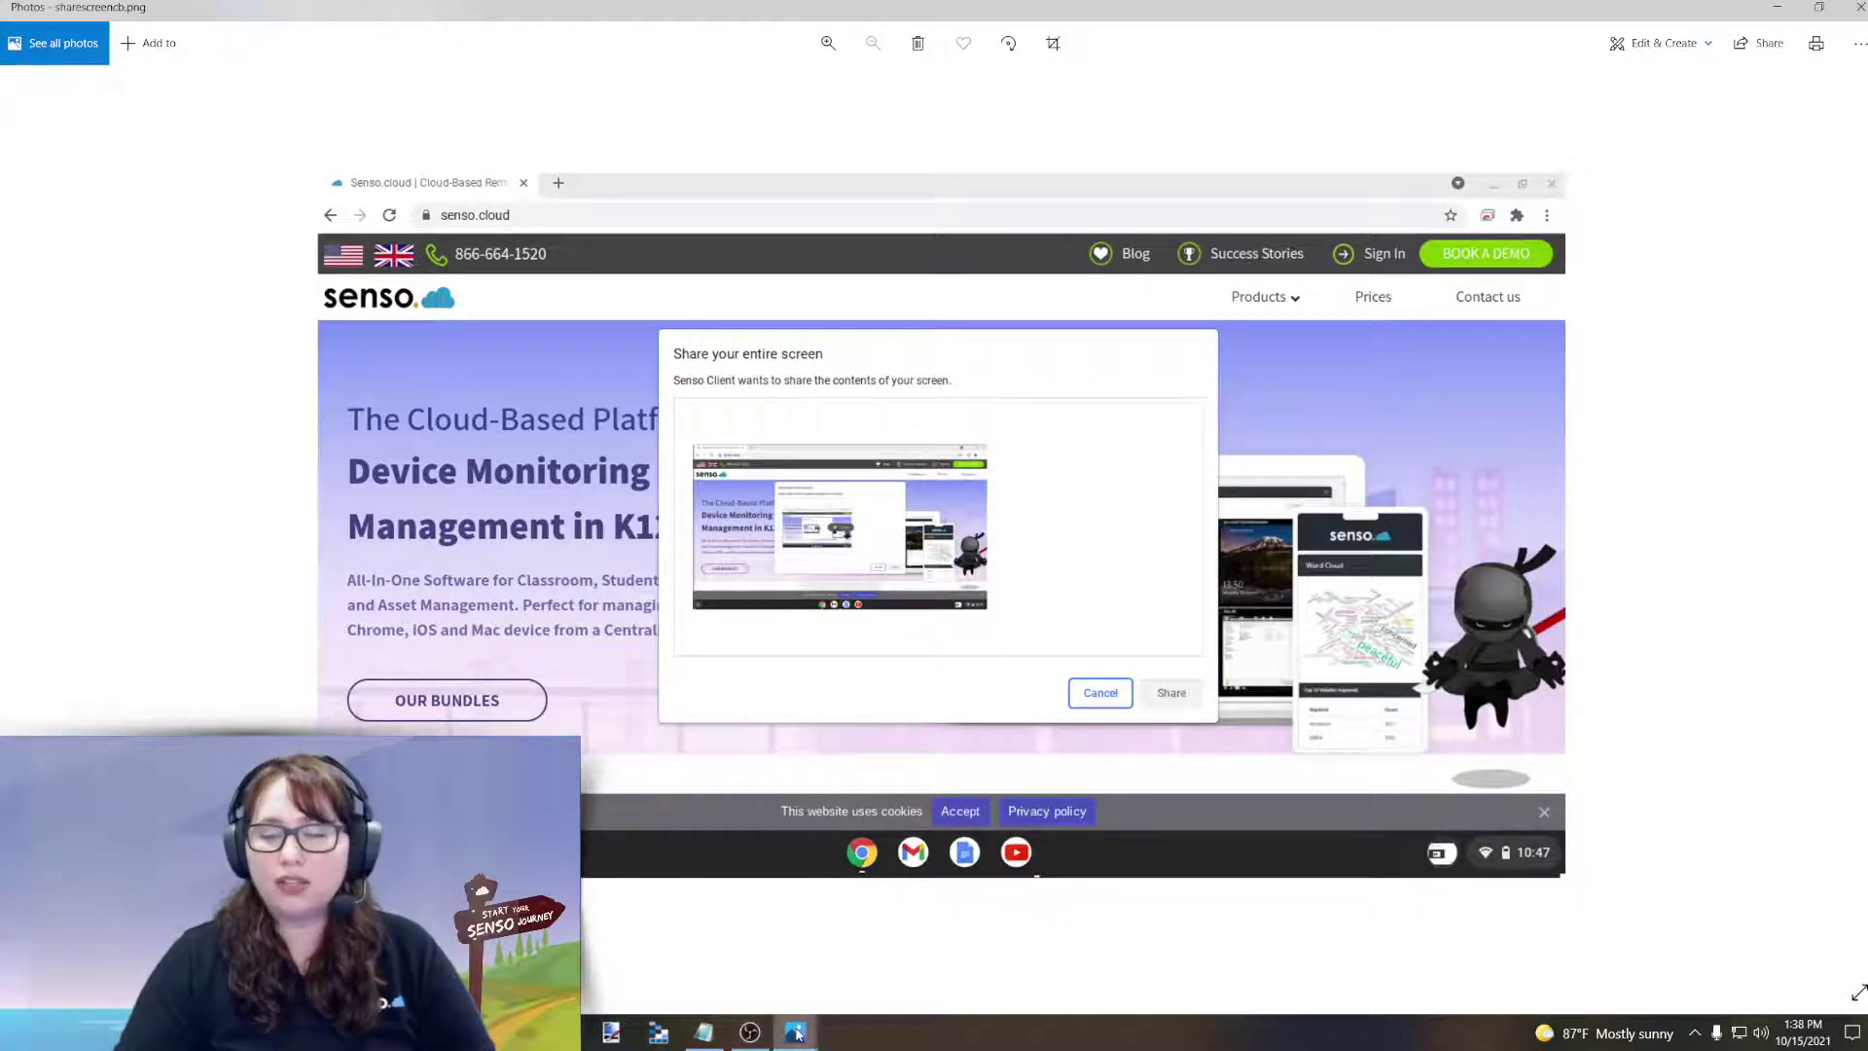
mouse_move(796, 1034)
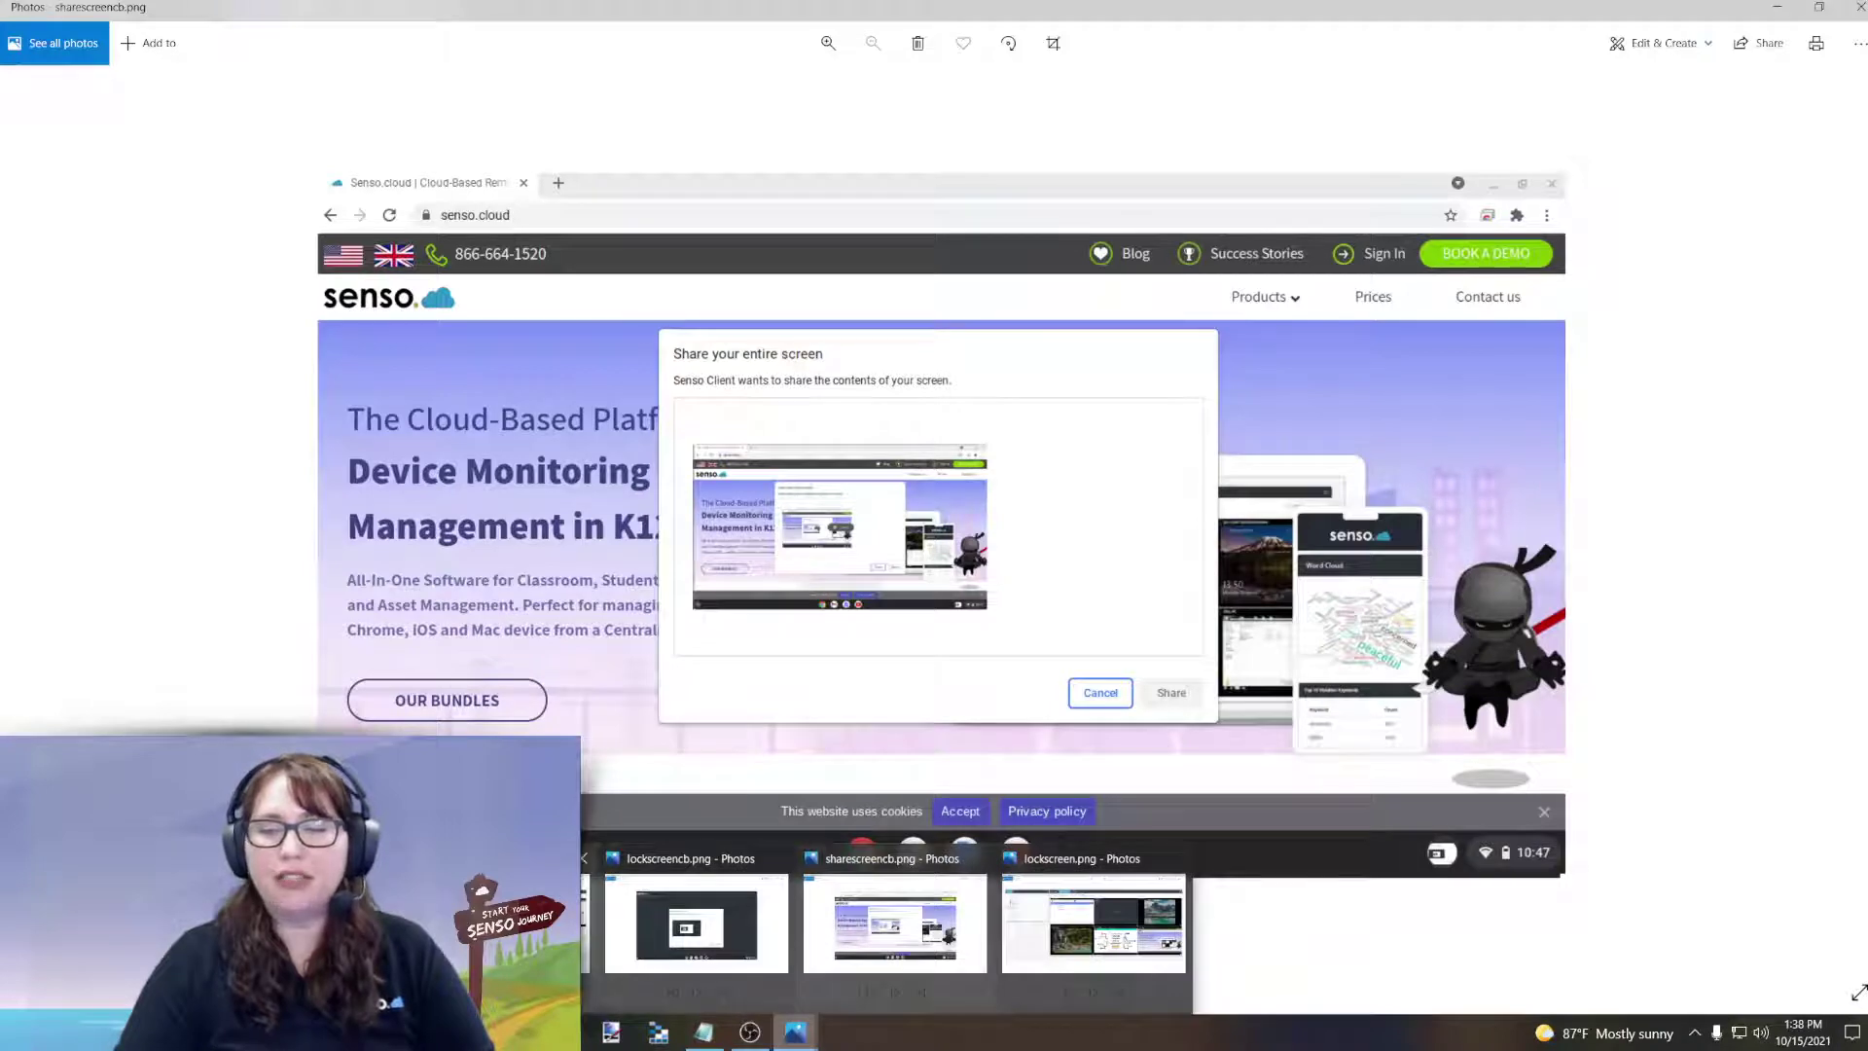
click(496, 920)
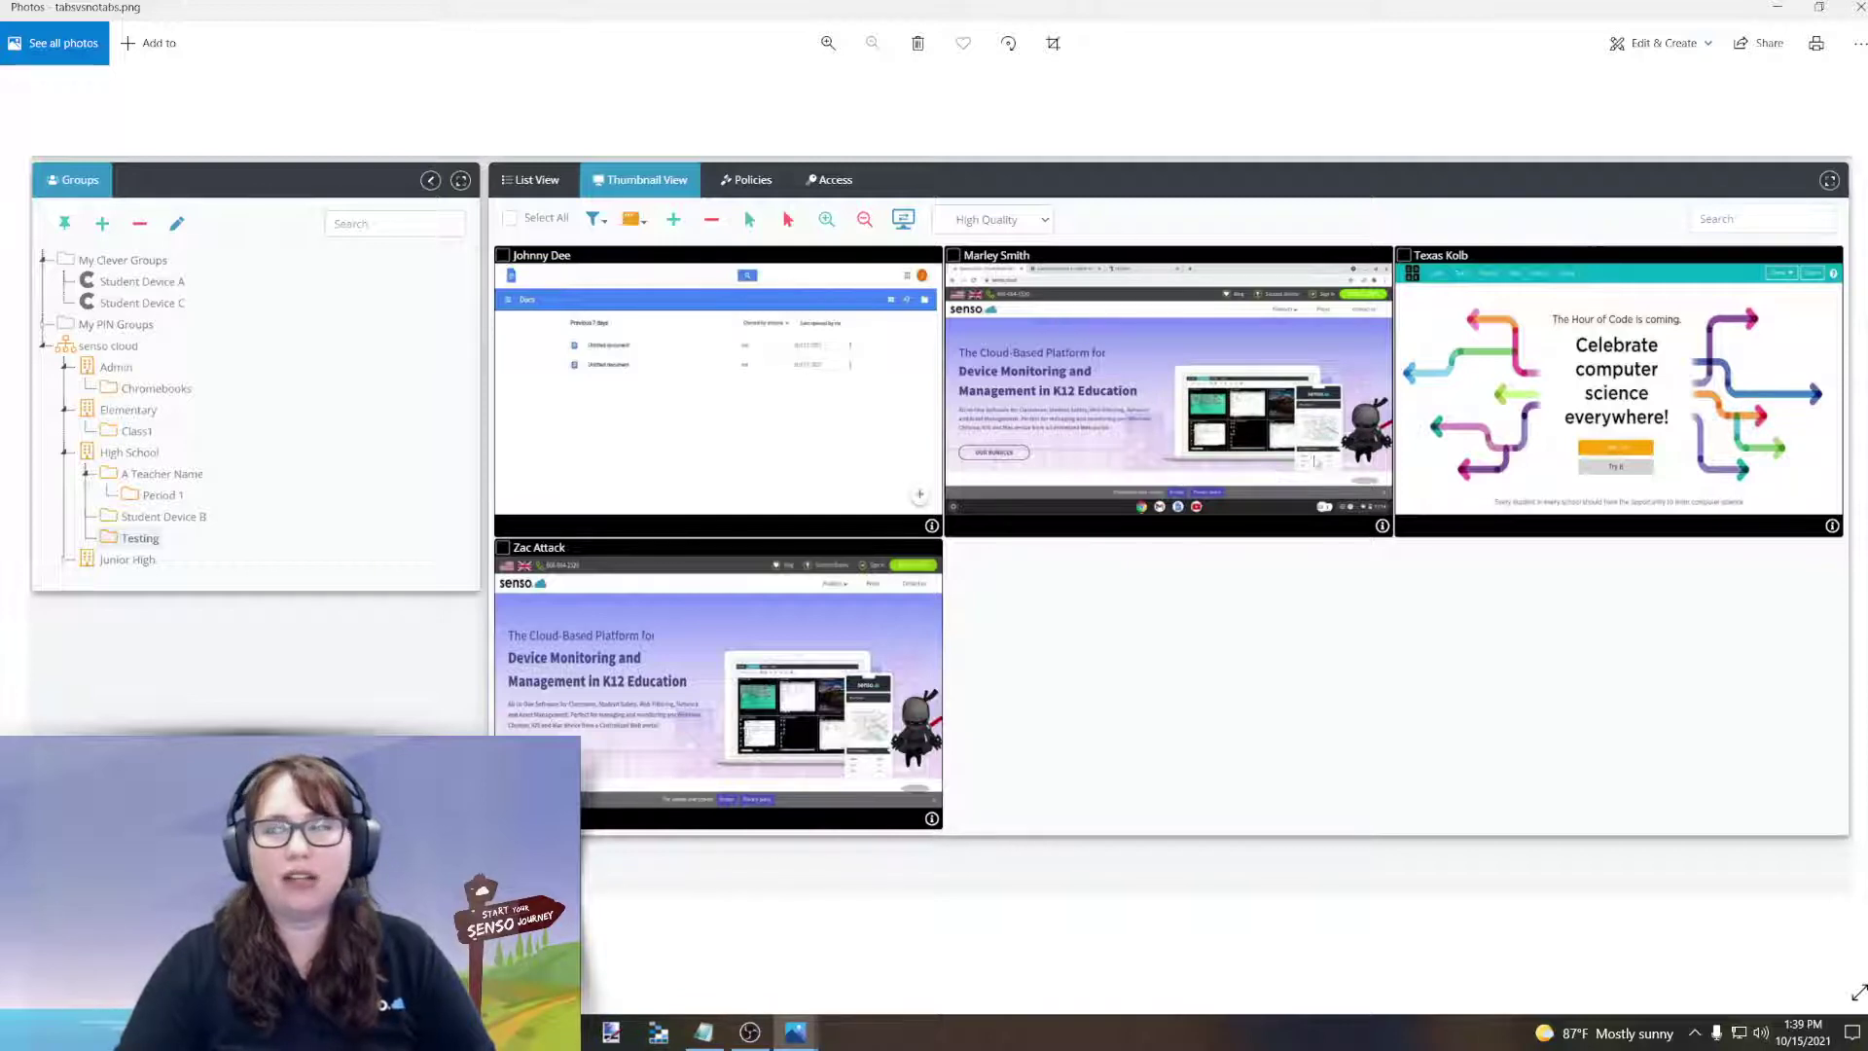
Step: Replace the false value of "lockWhilePrompting" with true in the policy JSON
key(Right)
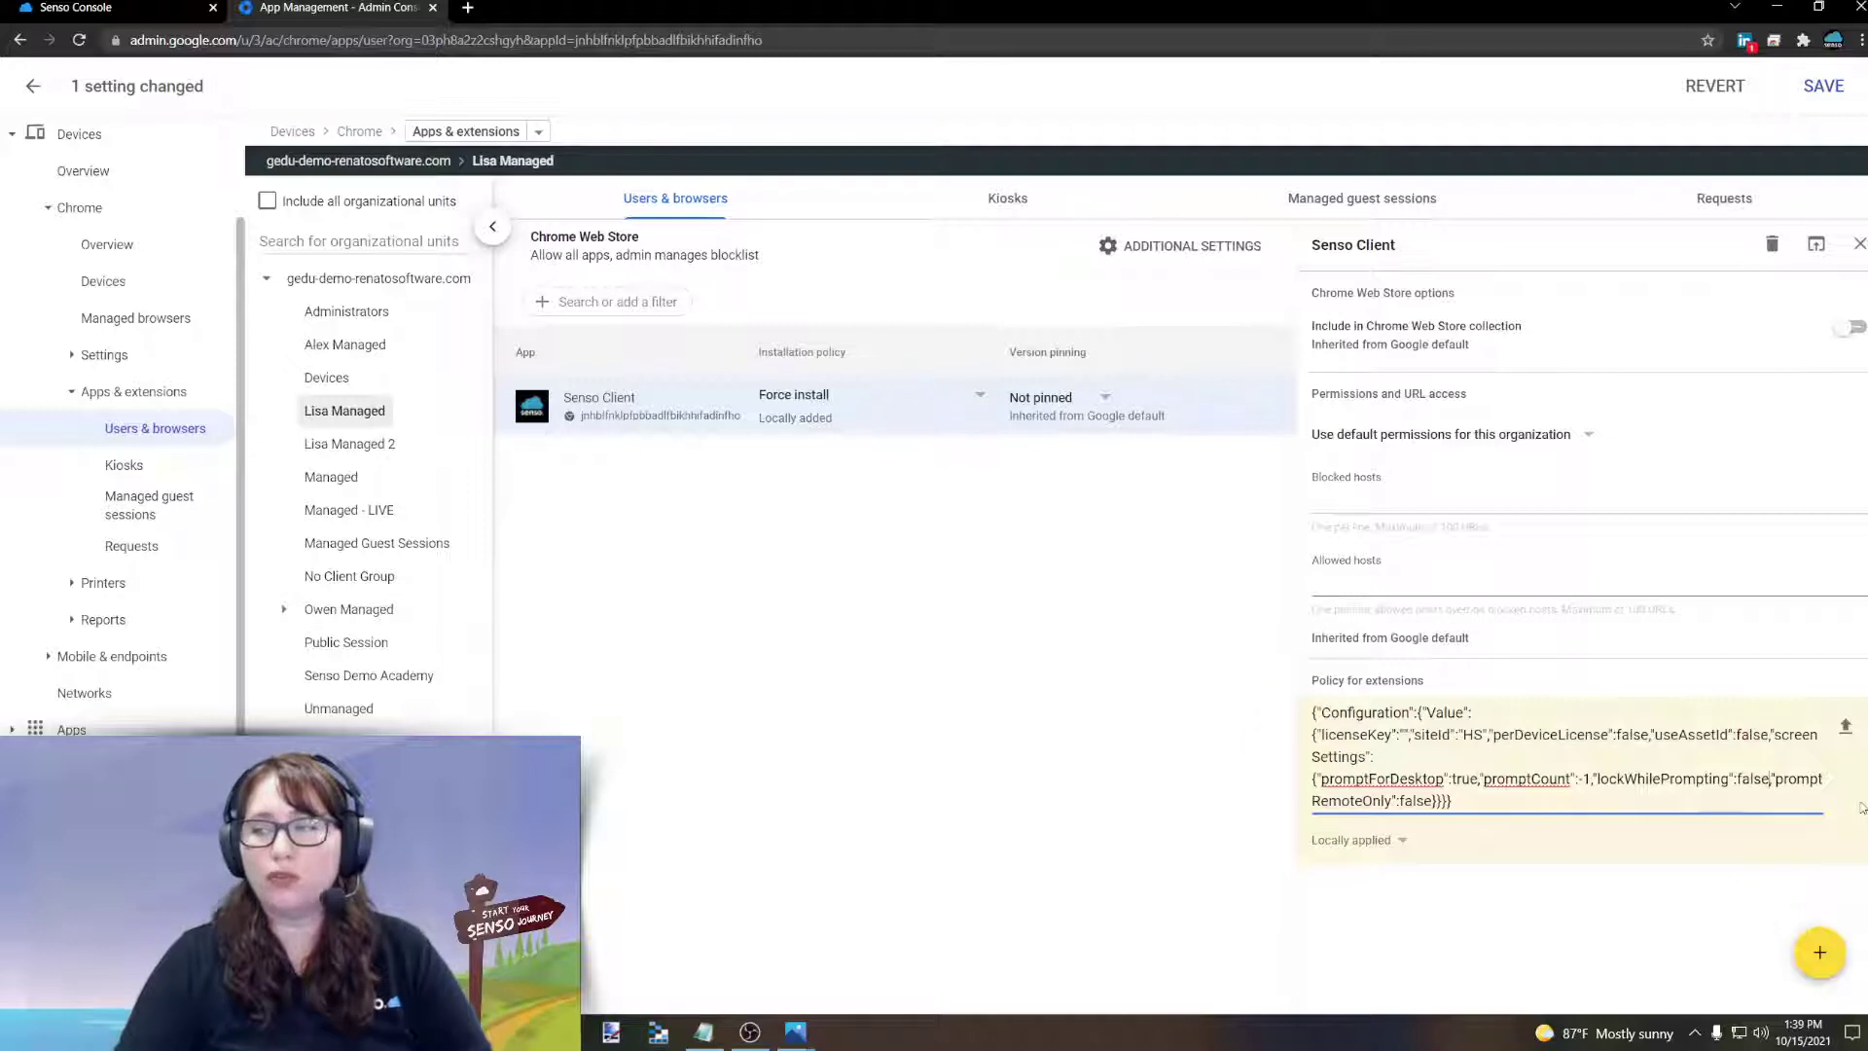
key(BackSpace)
key(BackSpace)
key(BackSpace)
key(BackSpace)
key(BackSpace)
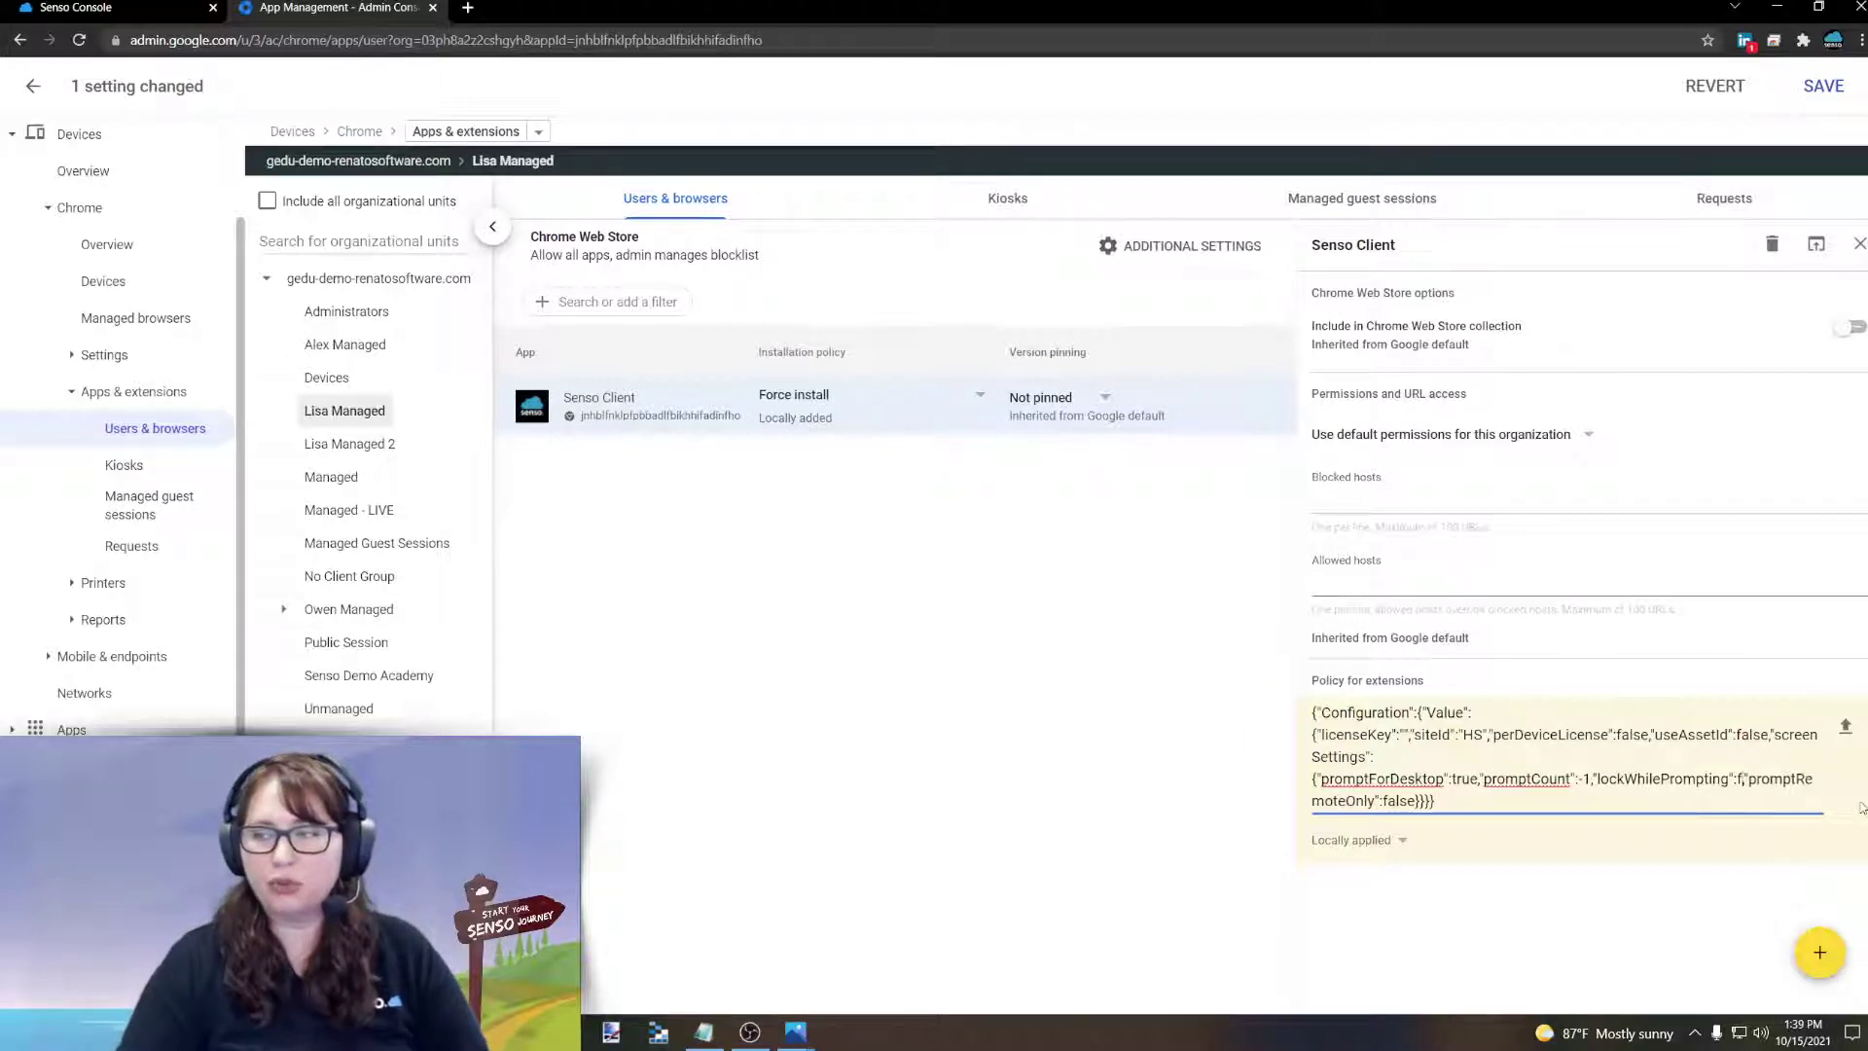
text(true)
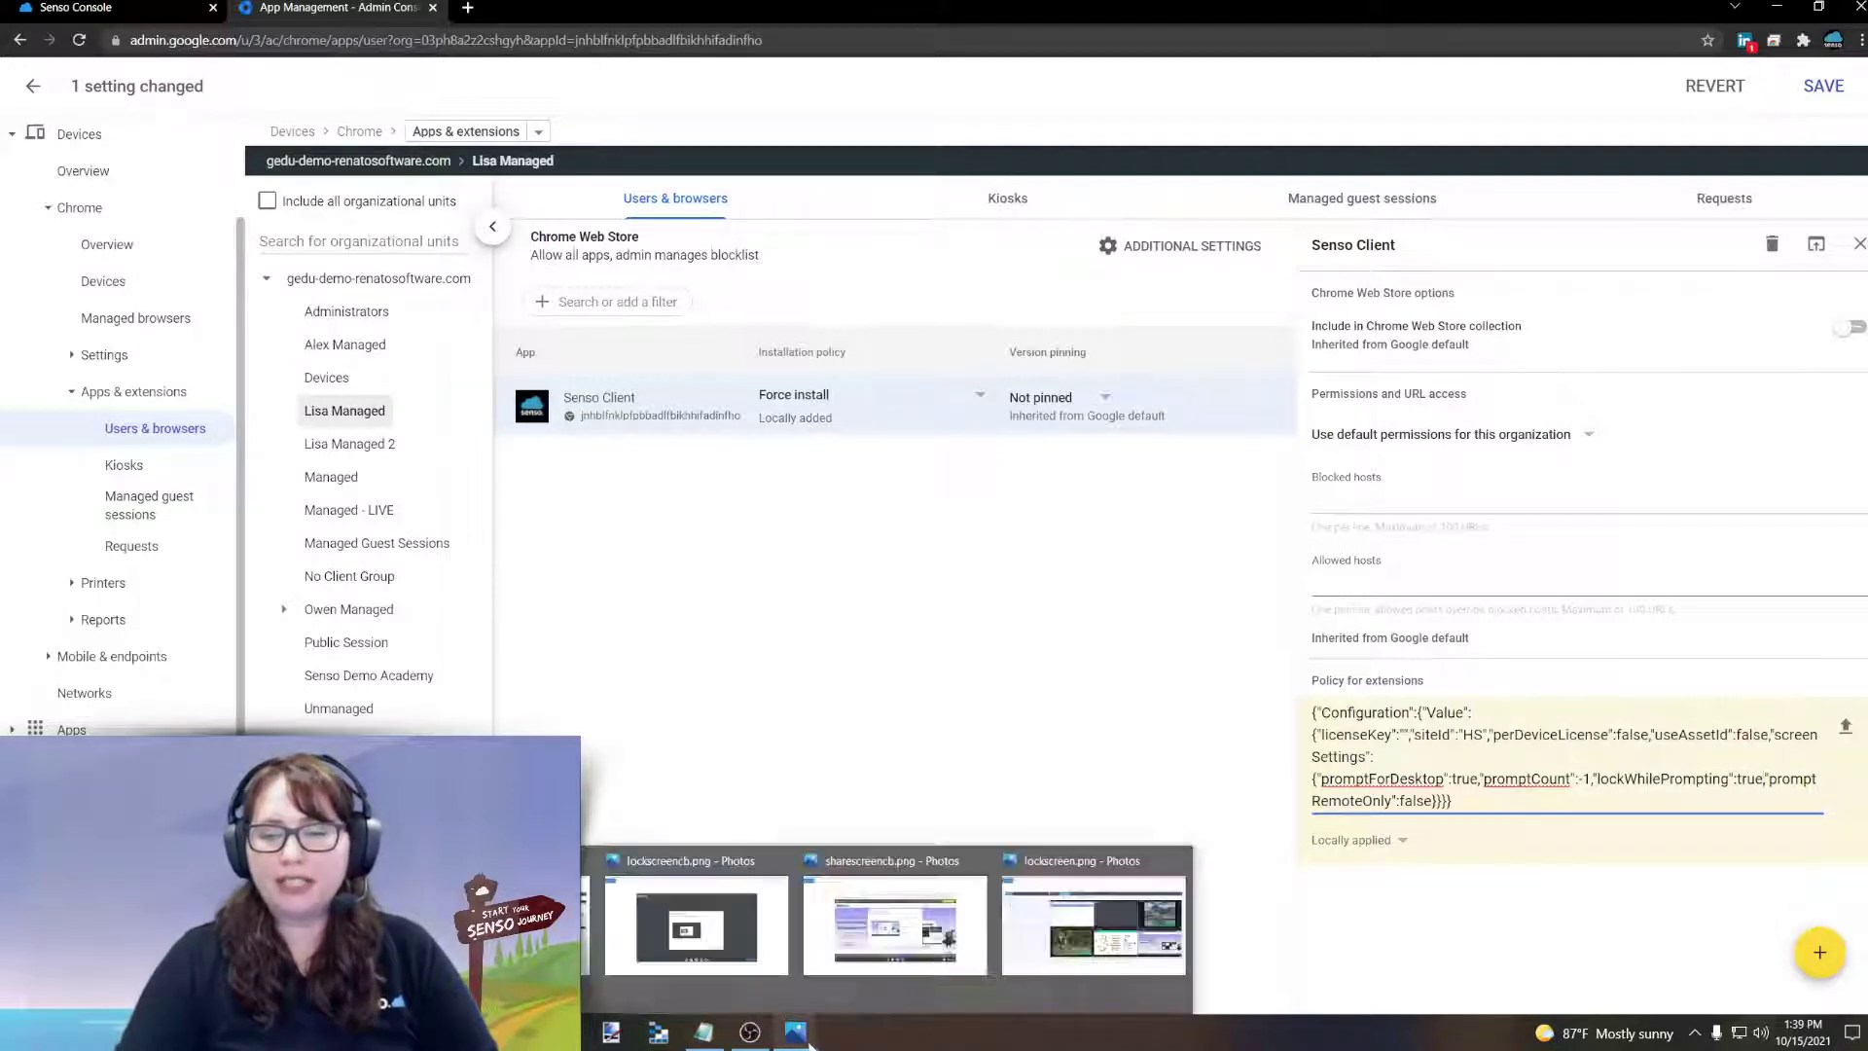
Step: Display lockscreencb.png, showing the locked Chromebook's "Share your entire screen" prompt
key(alt+Tab)
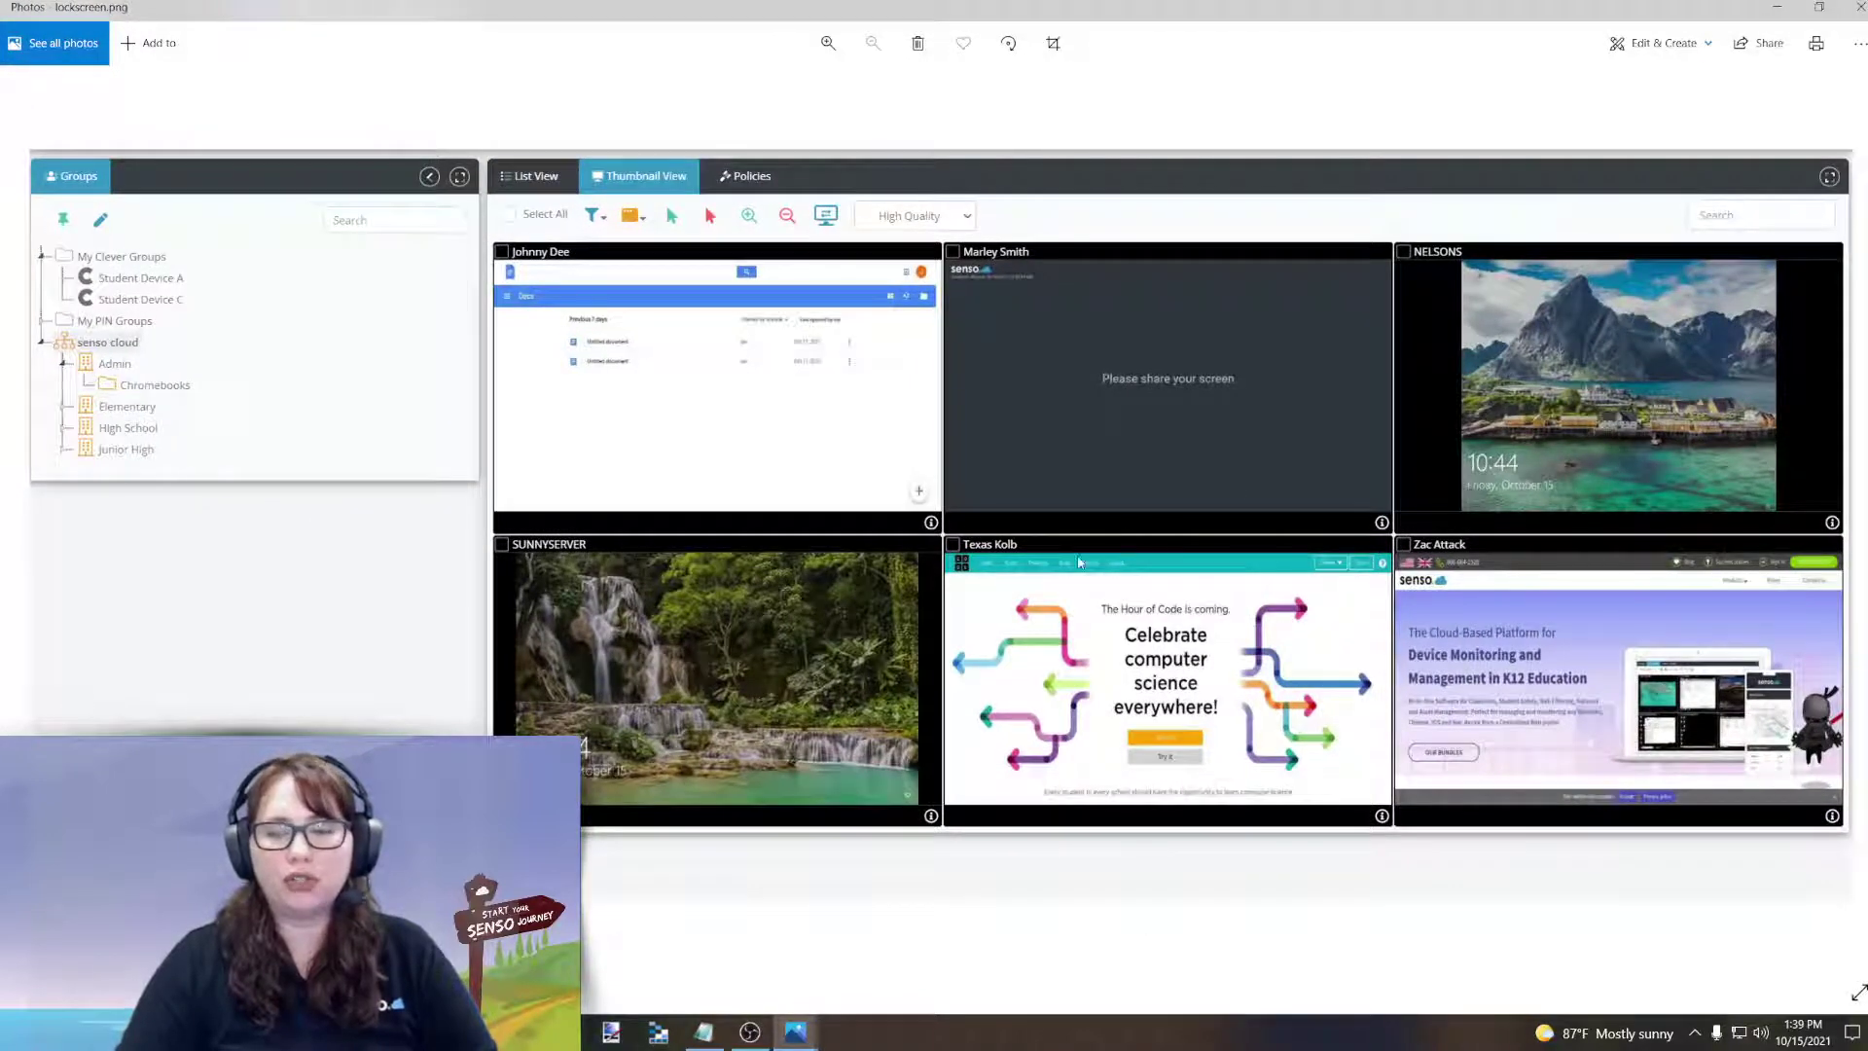
mouse_move(795, 1032)
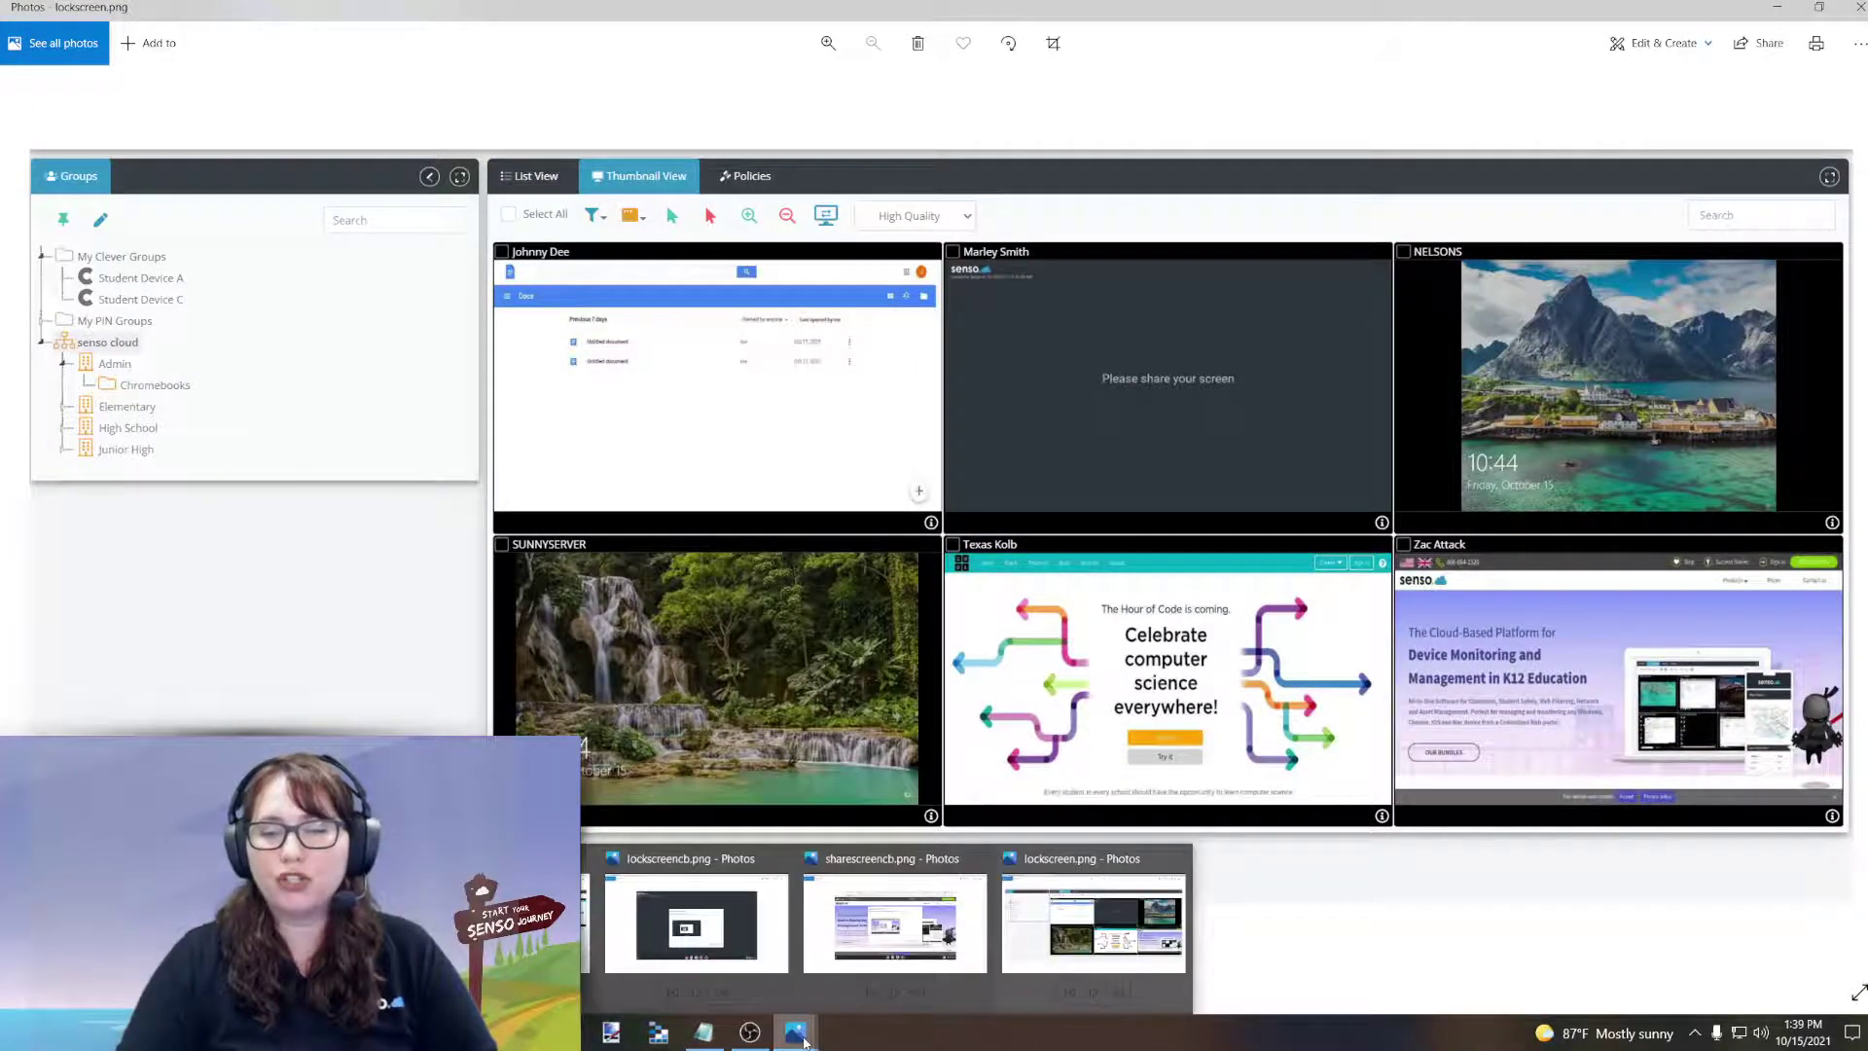
click(728, 925)
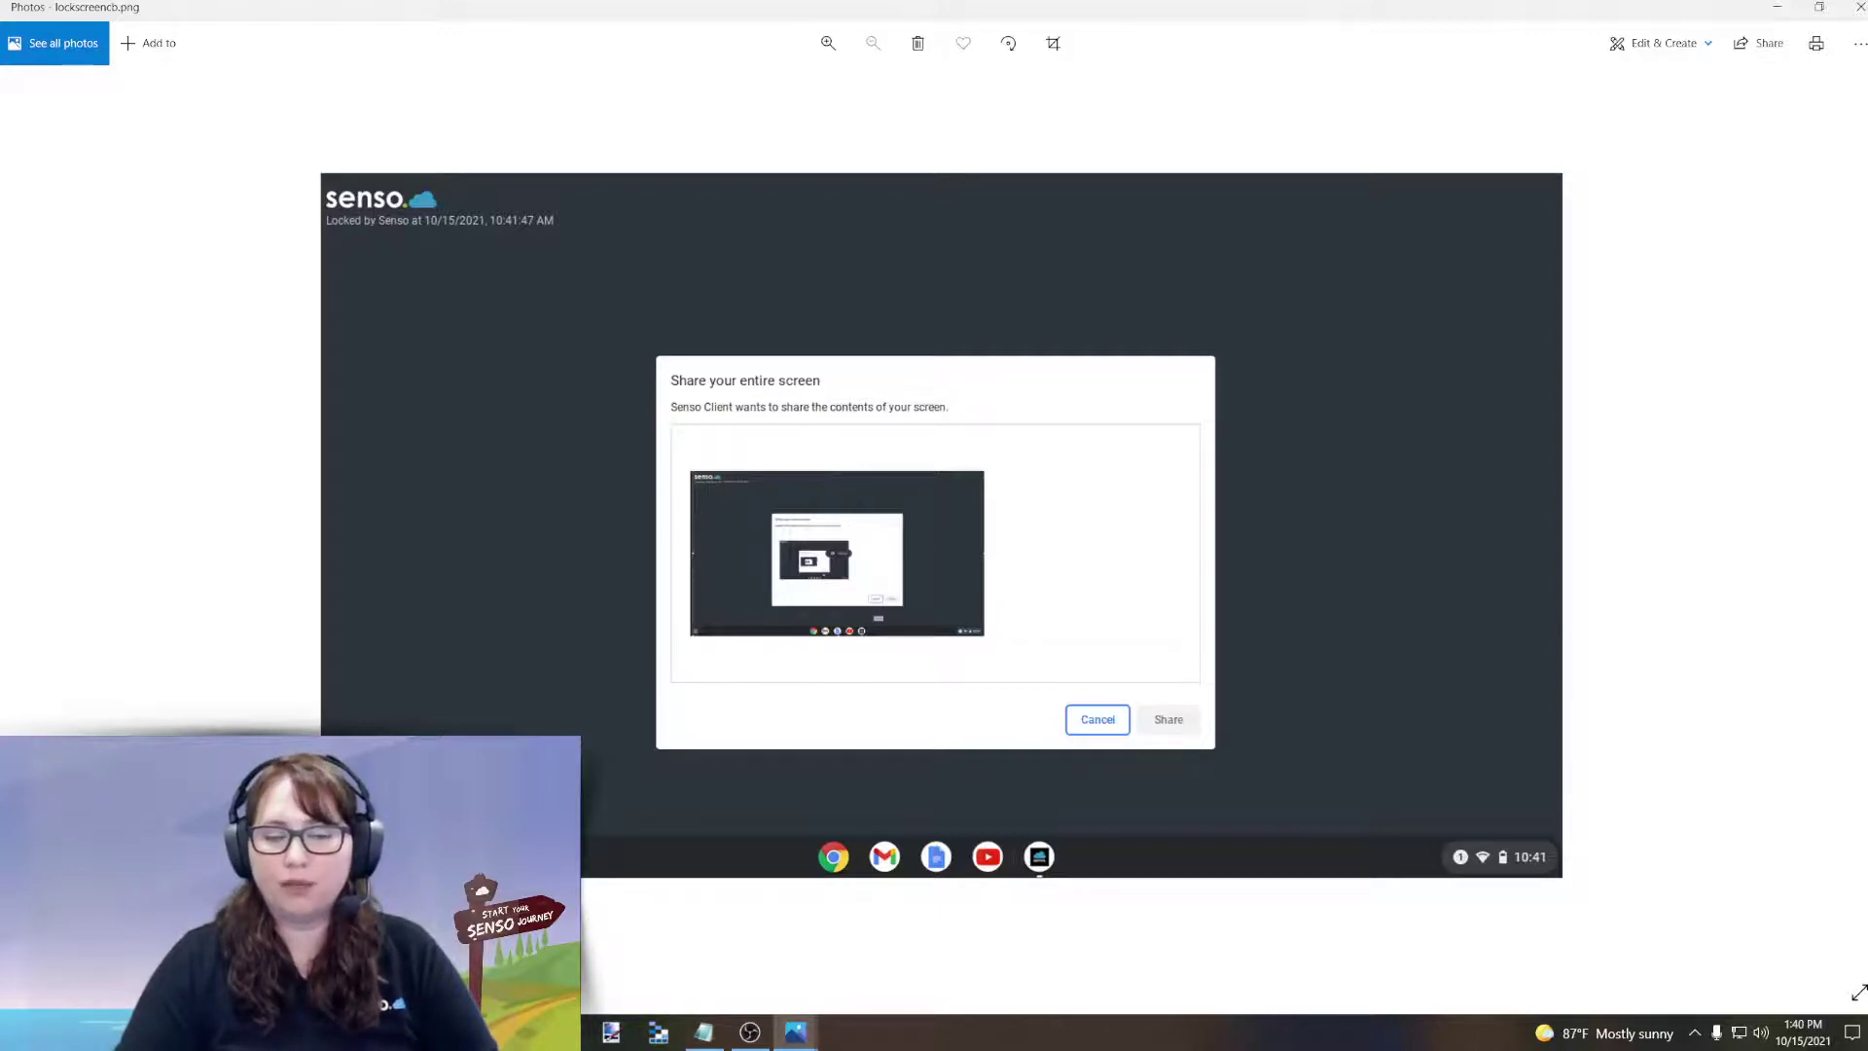
Step: Set "lockWhilePrompting" to false and "promptRemoteOnly" to true, then return to Senso Console
click(628, 939)
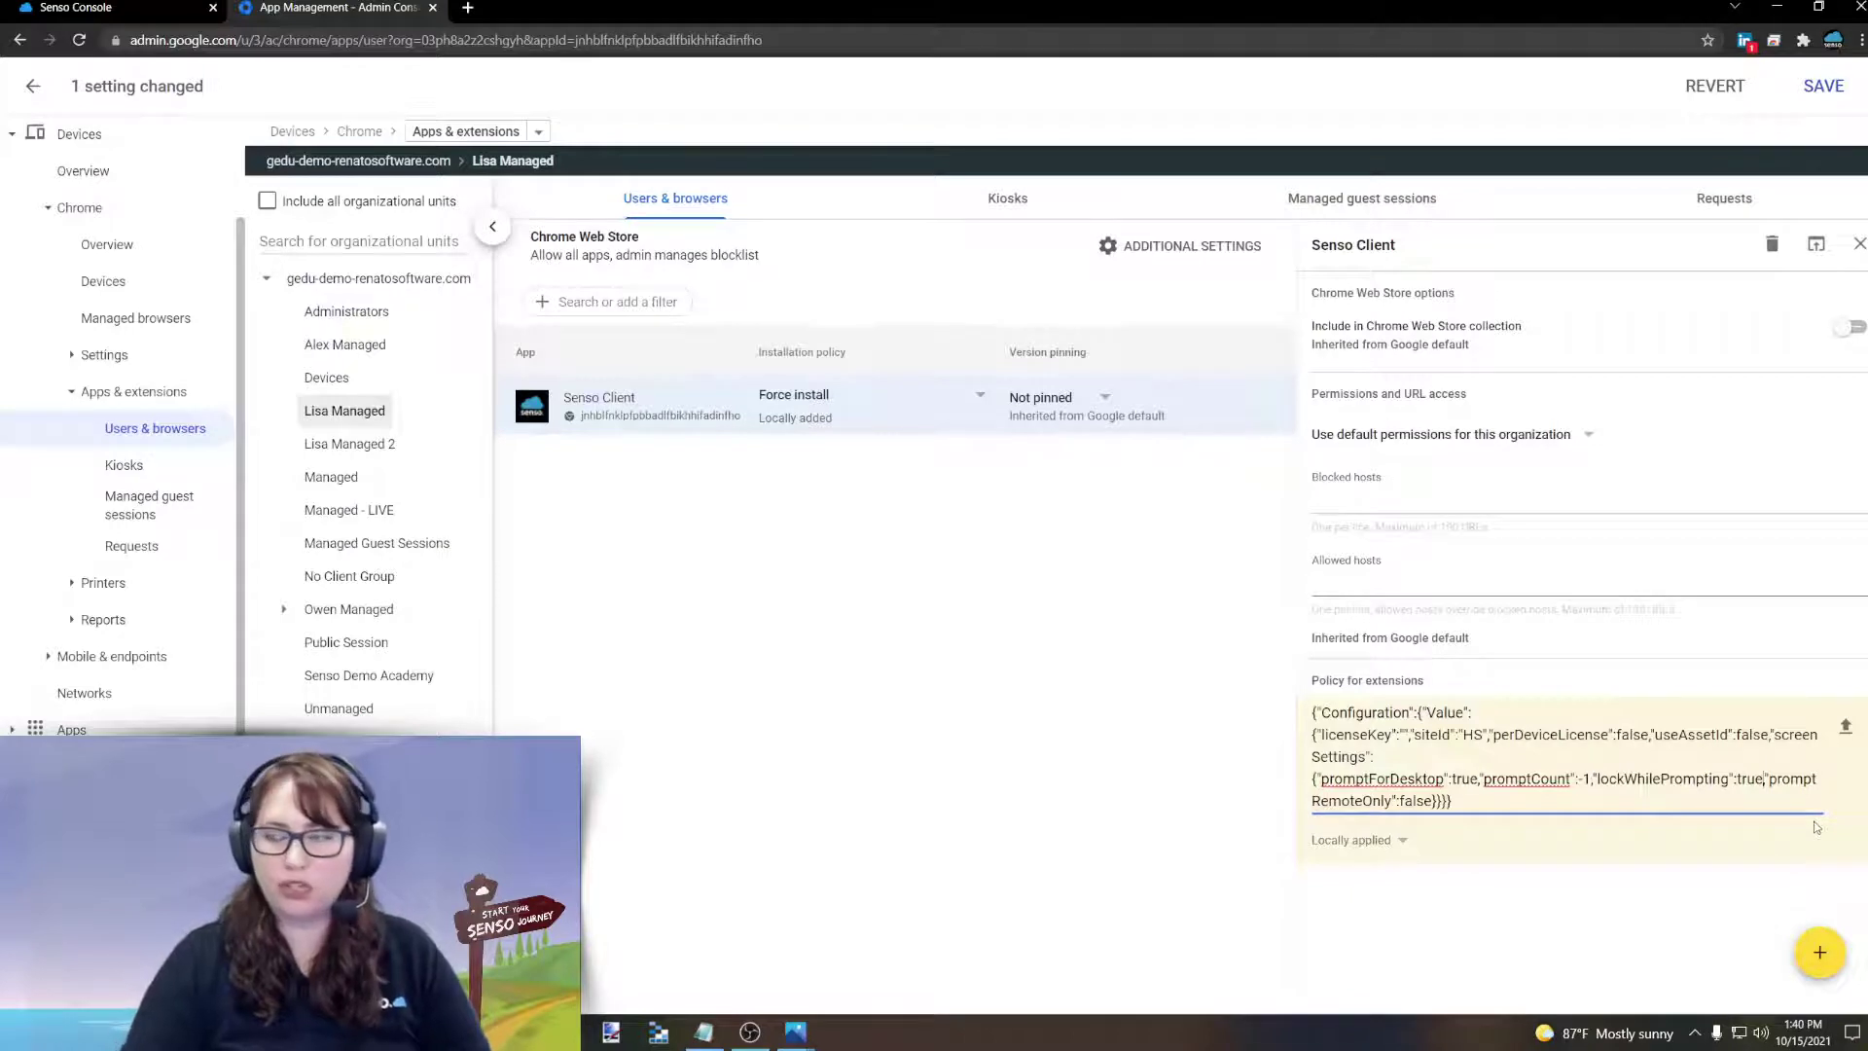
key(BackSpace)
key(BackSpace)
key(BackSpace)
key(BackSpace)
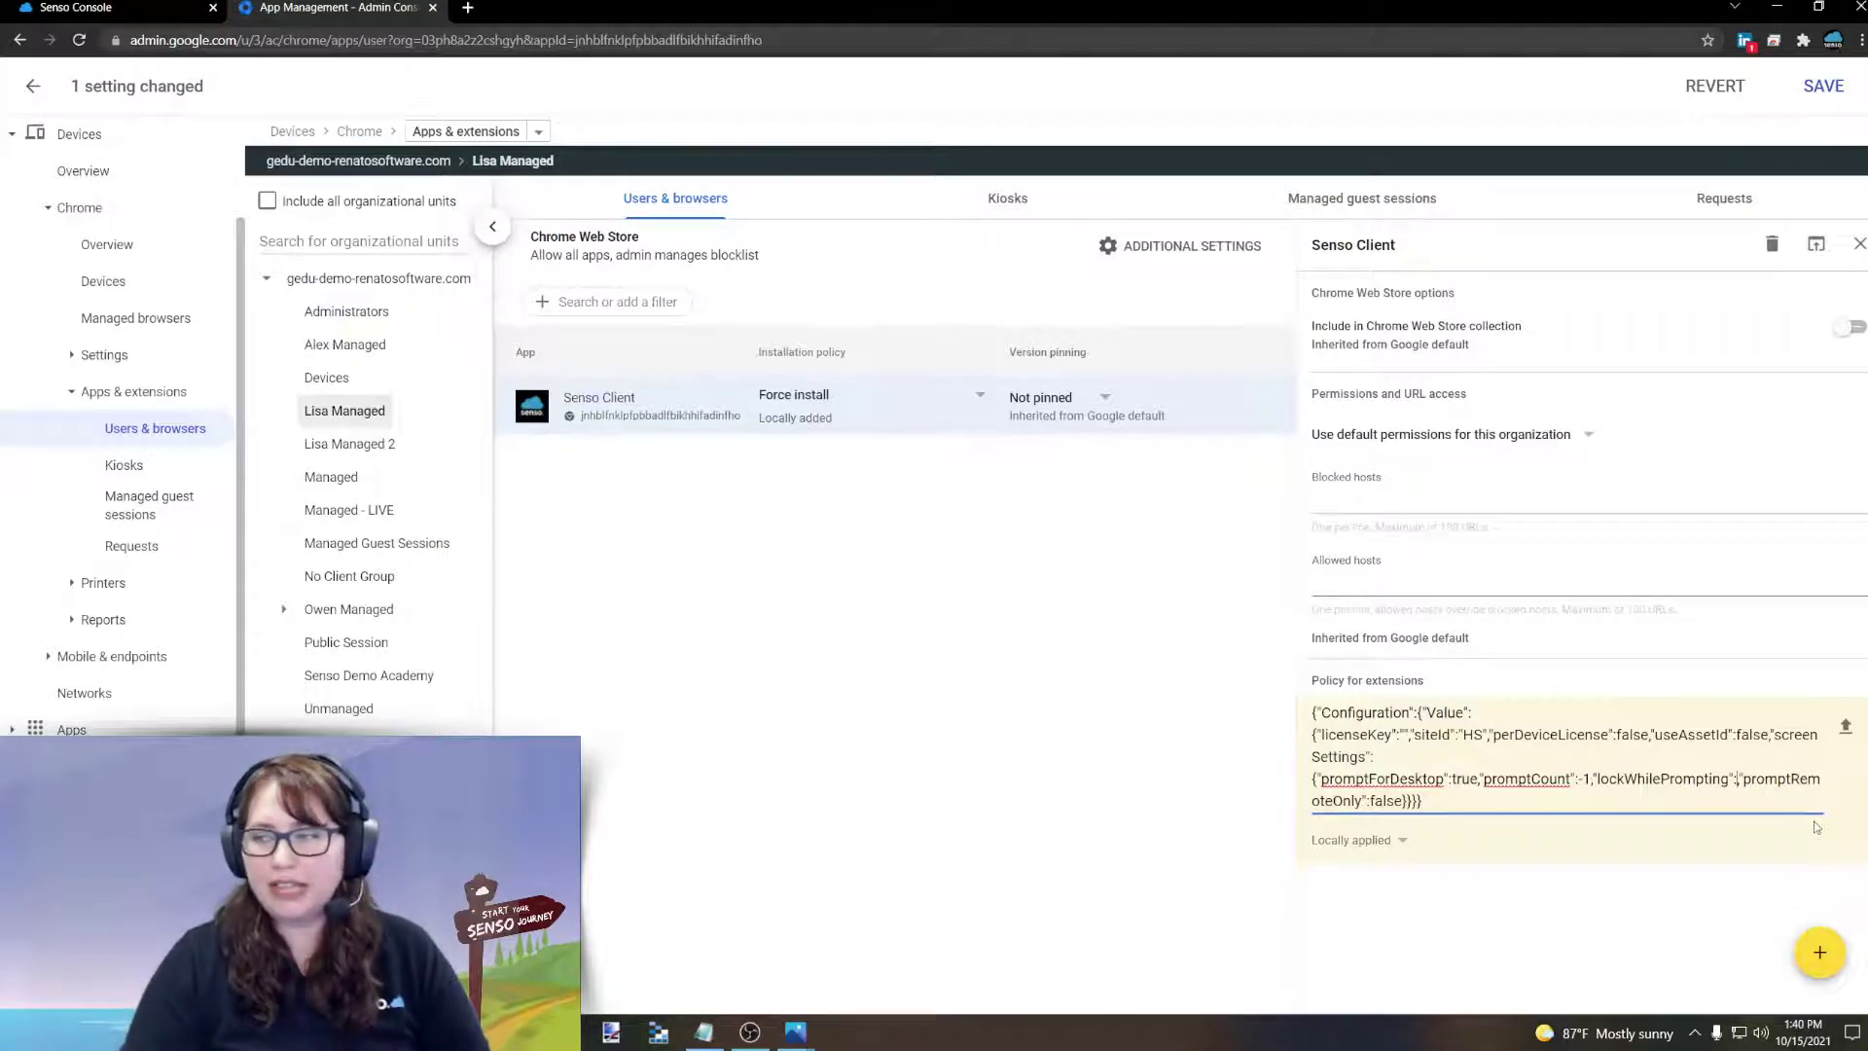
text(false)
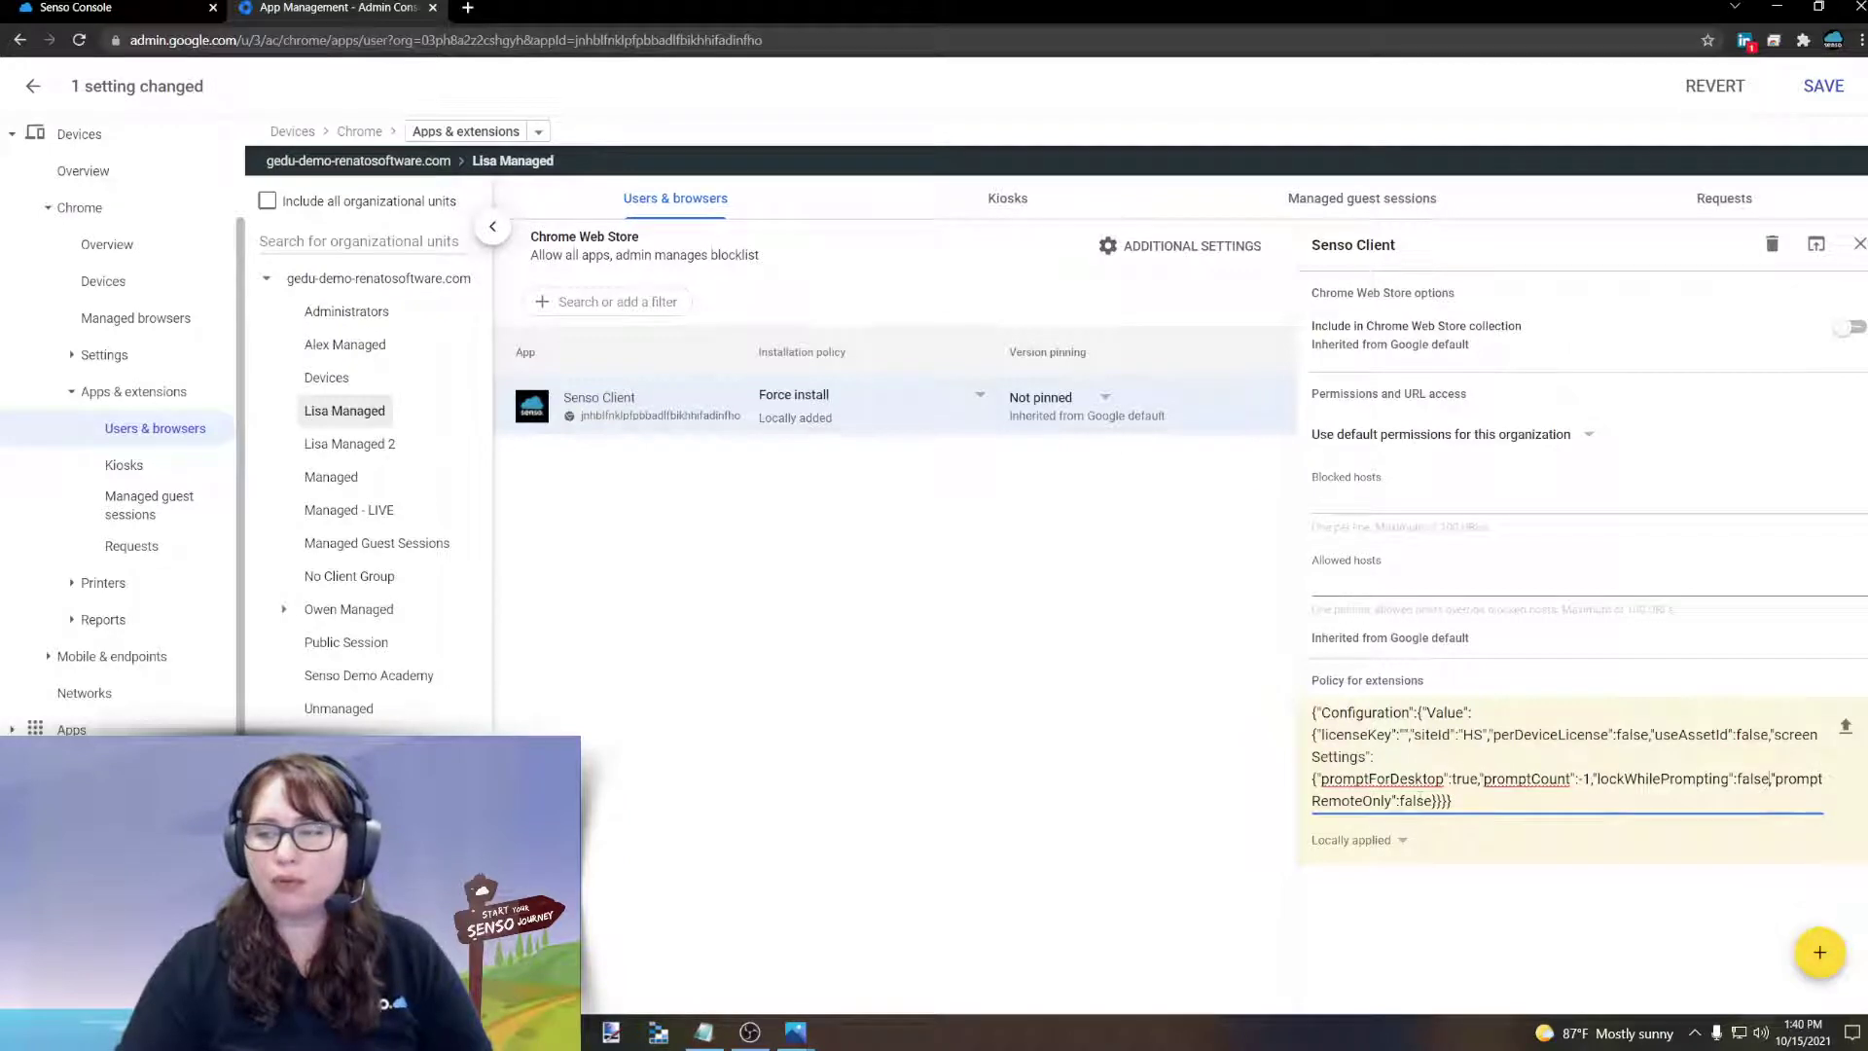
key(BackSpace)
key(BackSpace)
key(BackSpace)
key(BackSpace)
key(BackSpace)
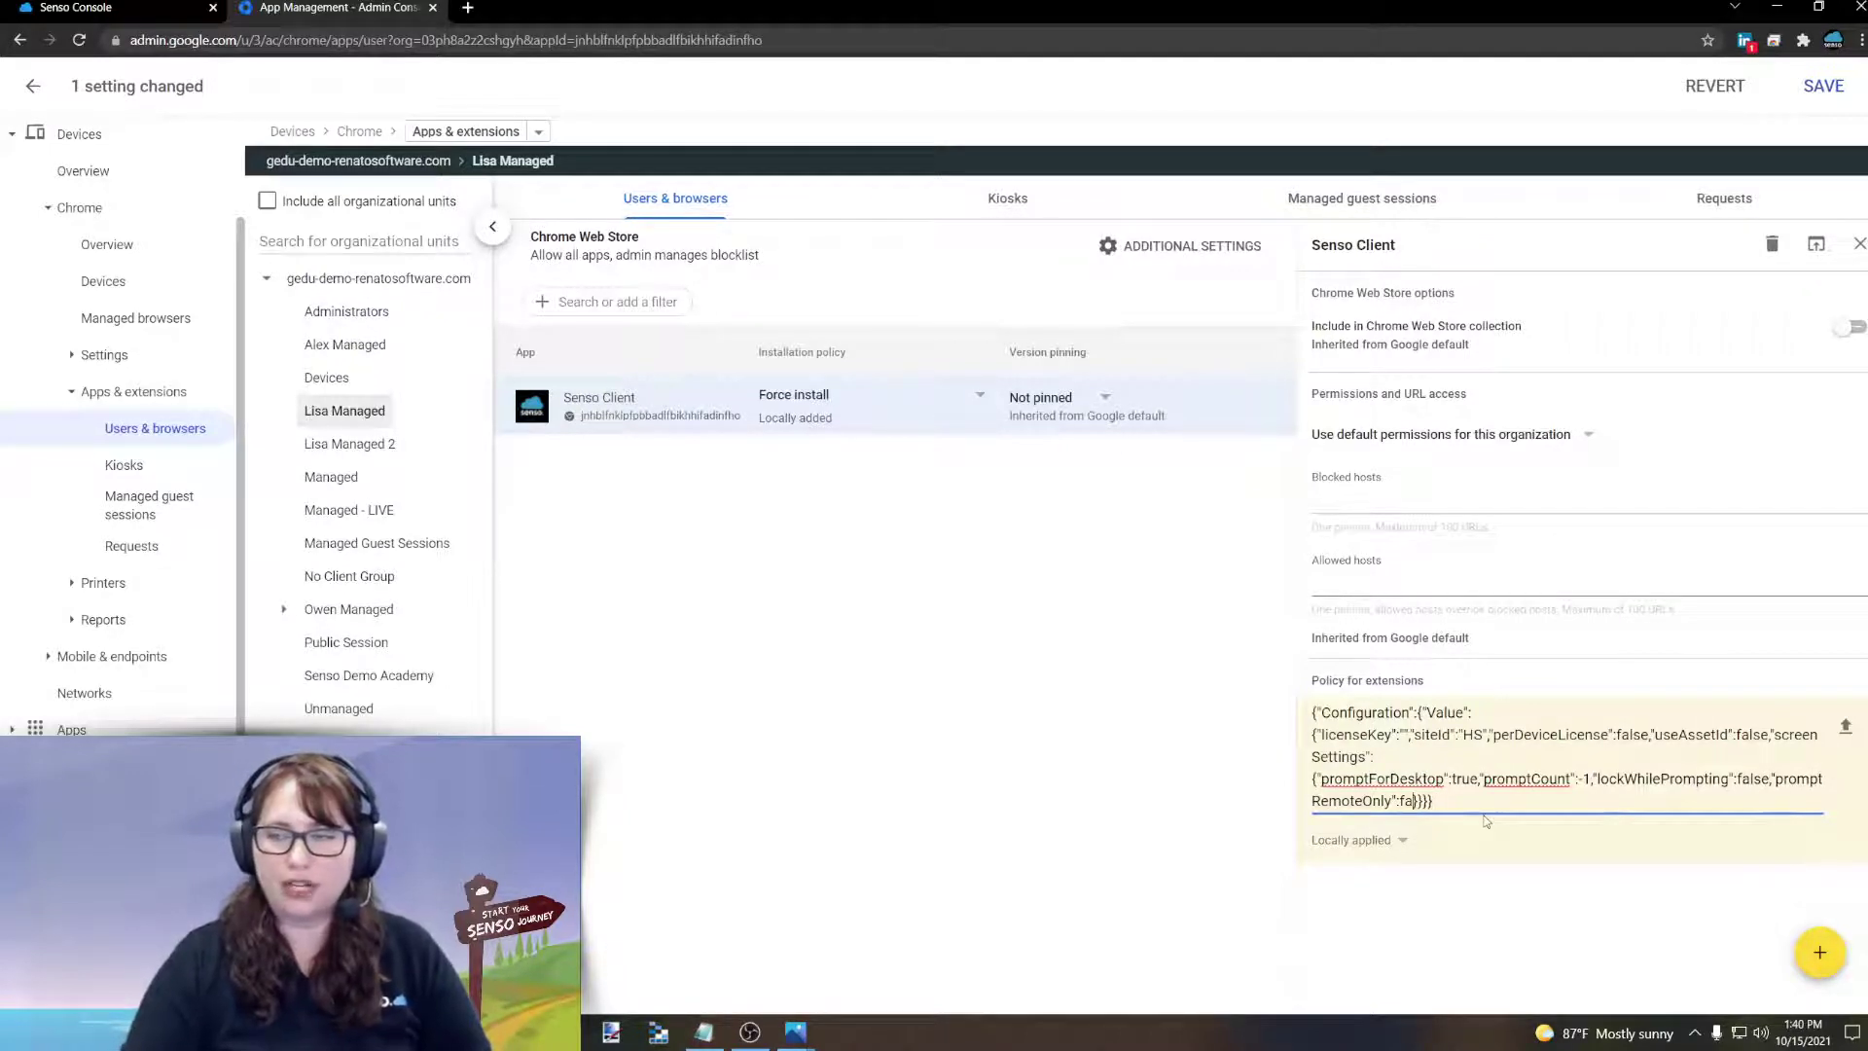
text(true)
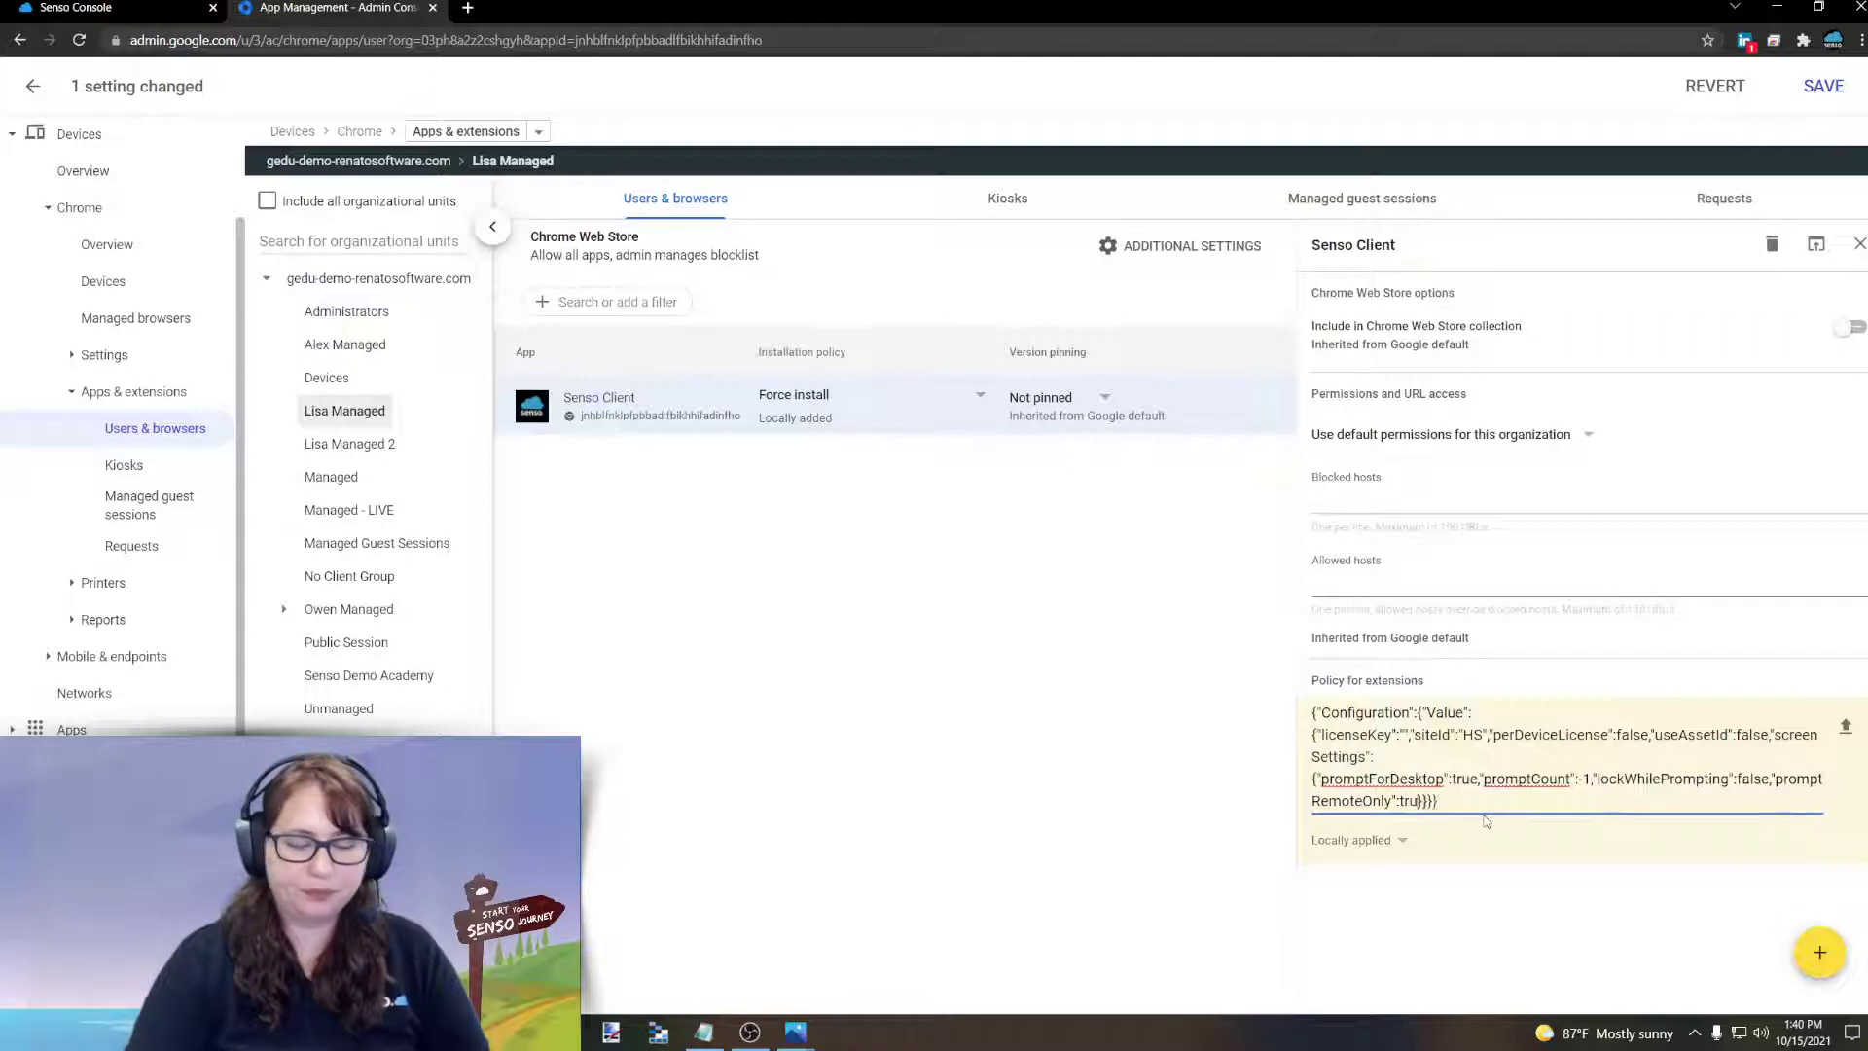
click(92, 7)
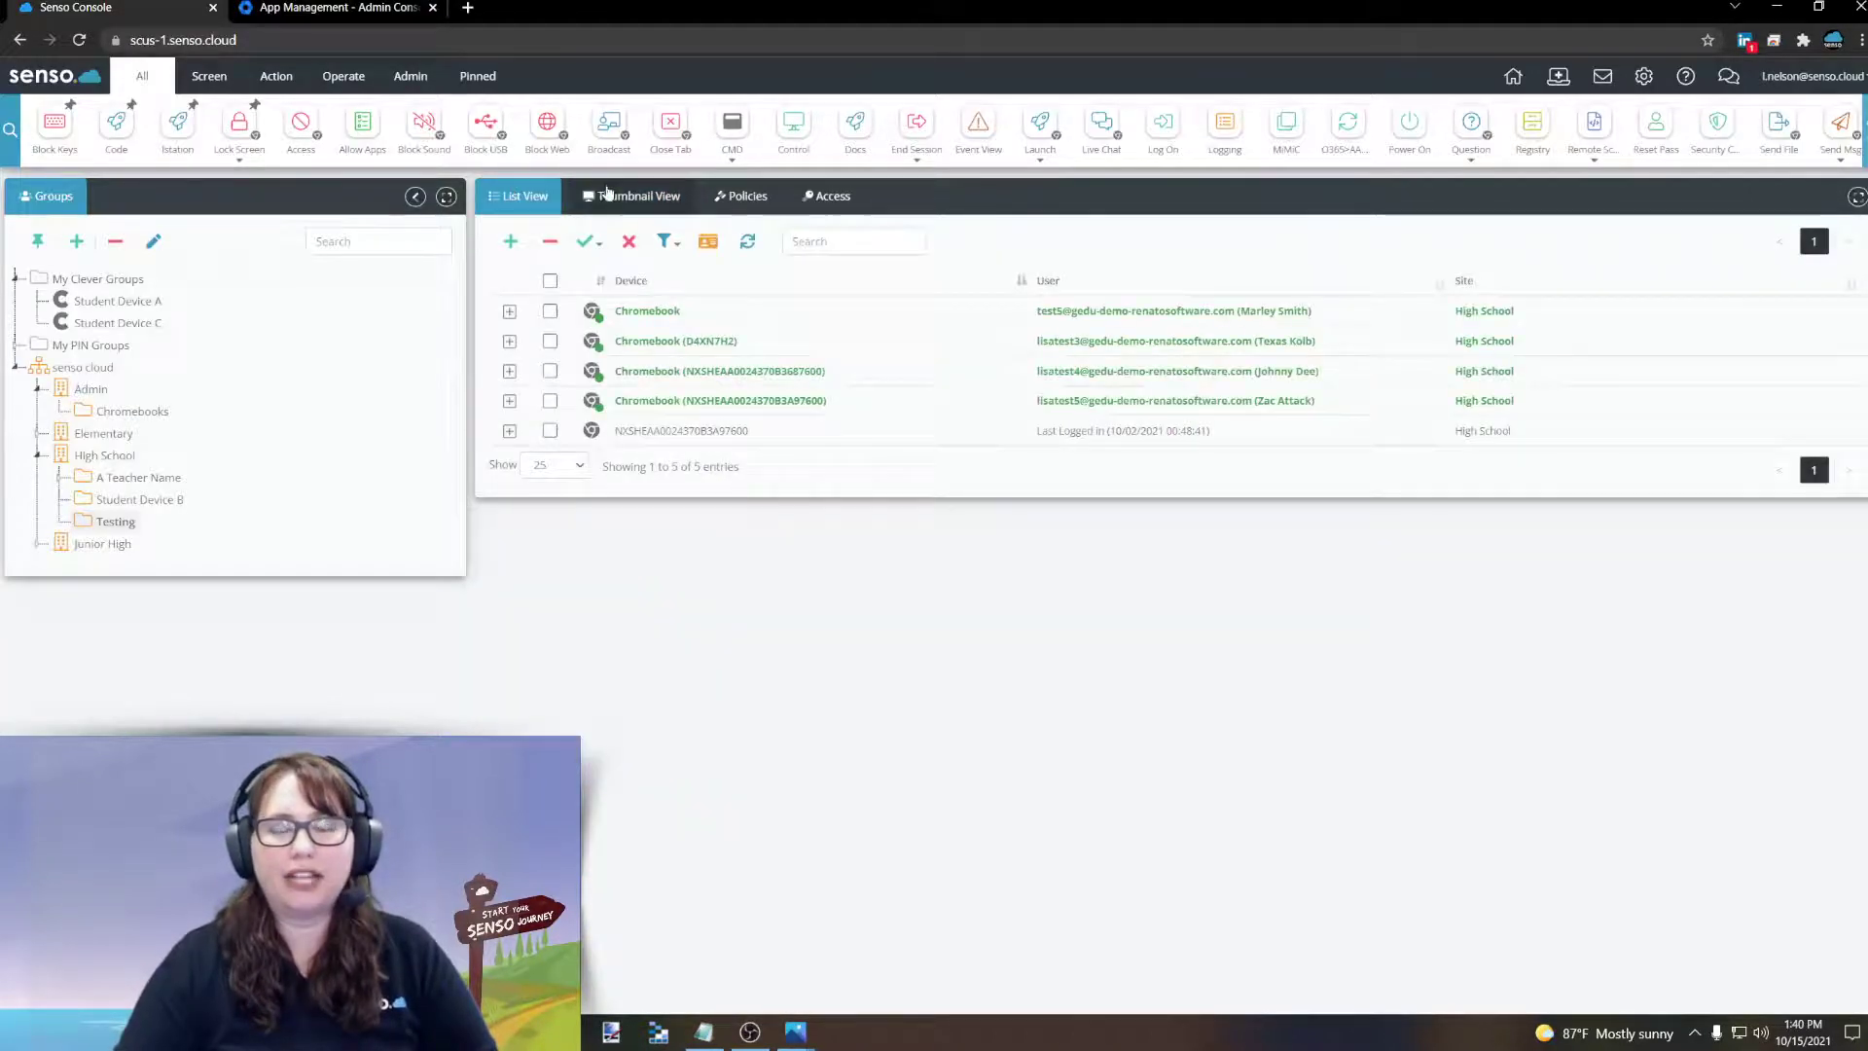
click(637, 196)
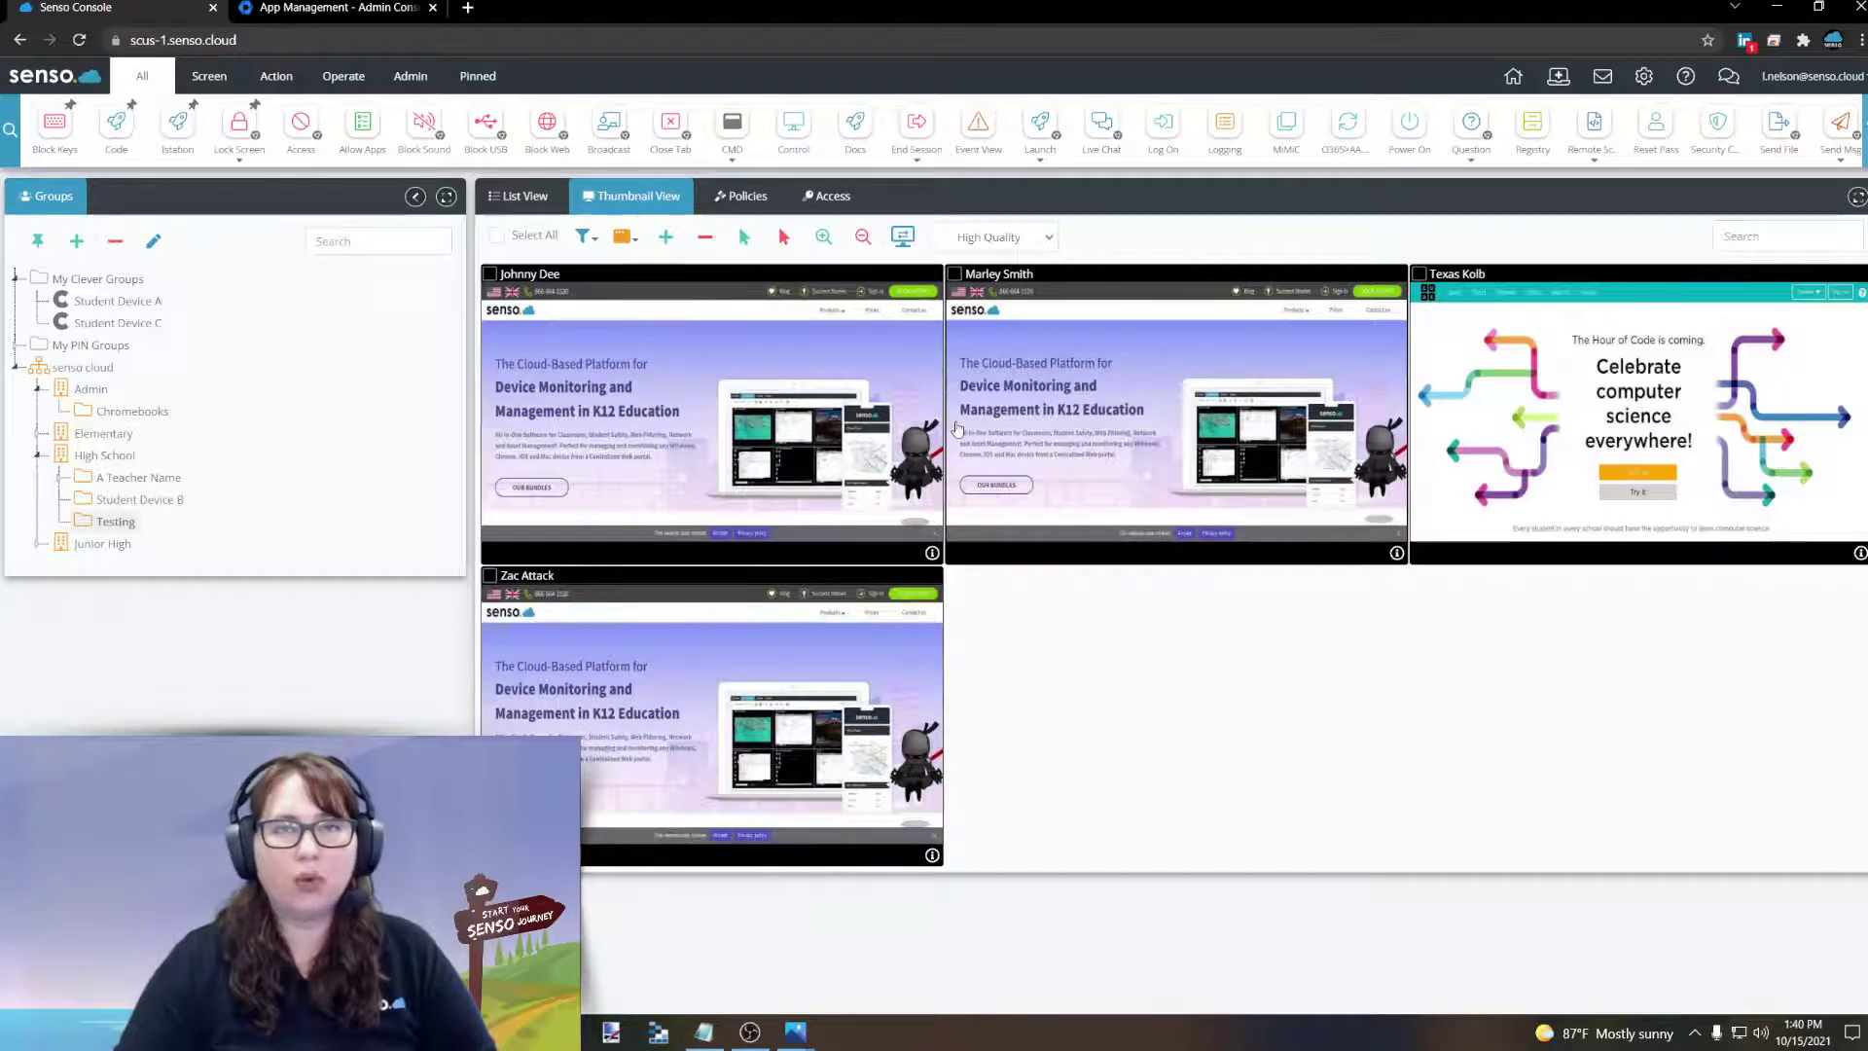
double_click(1176, 406)
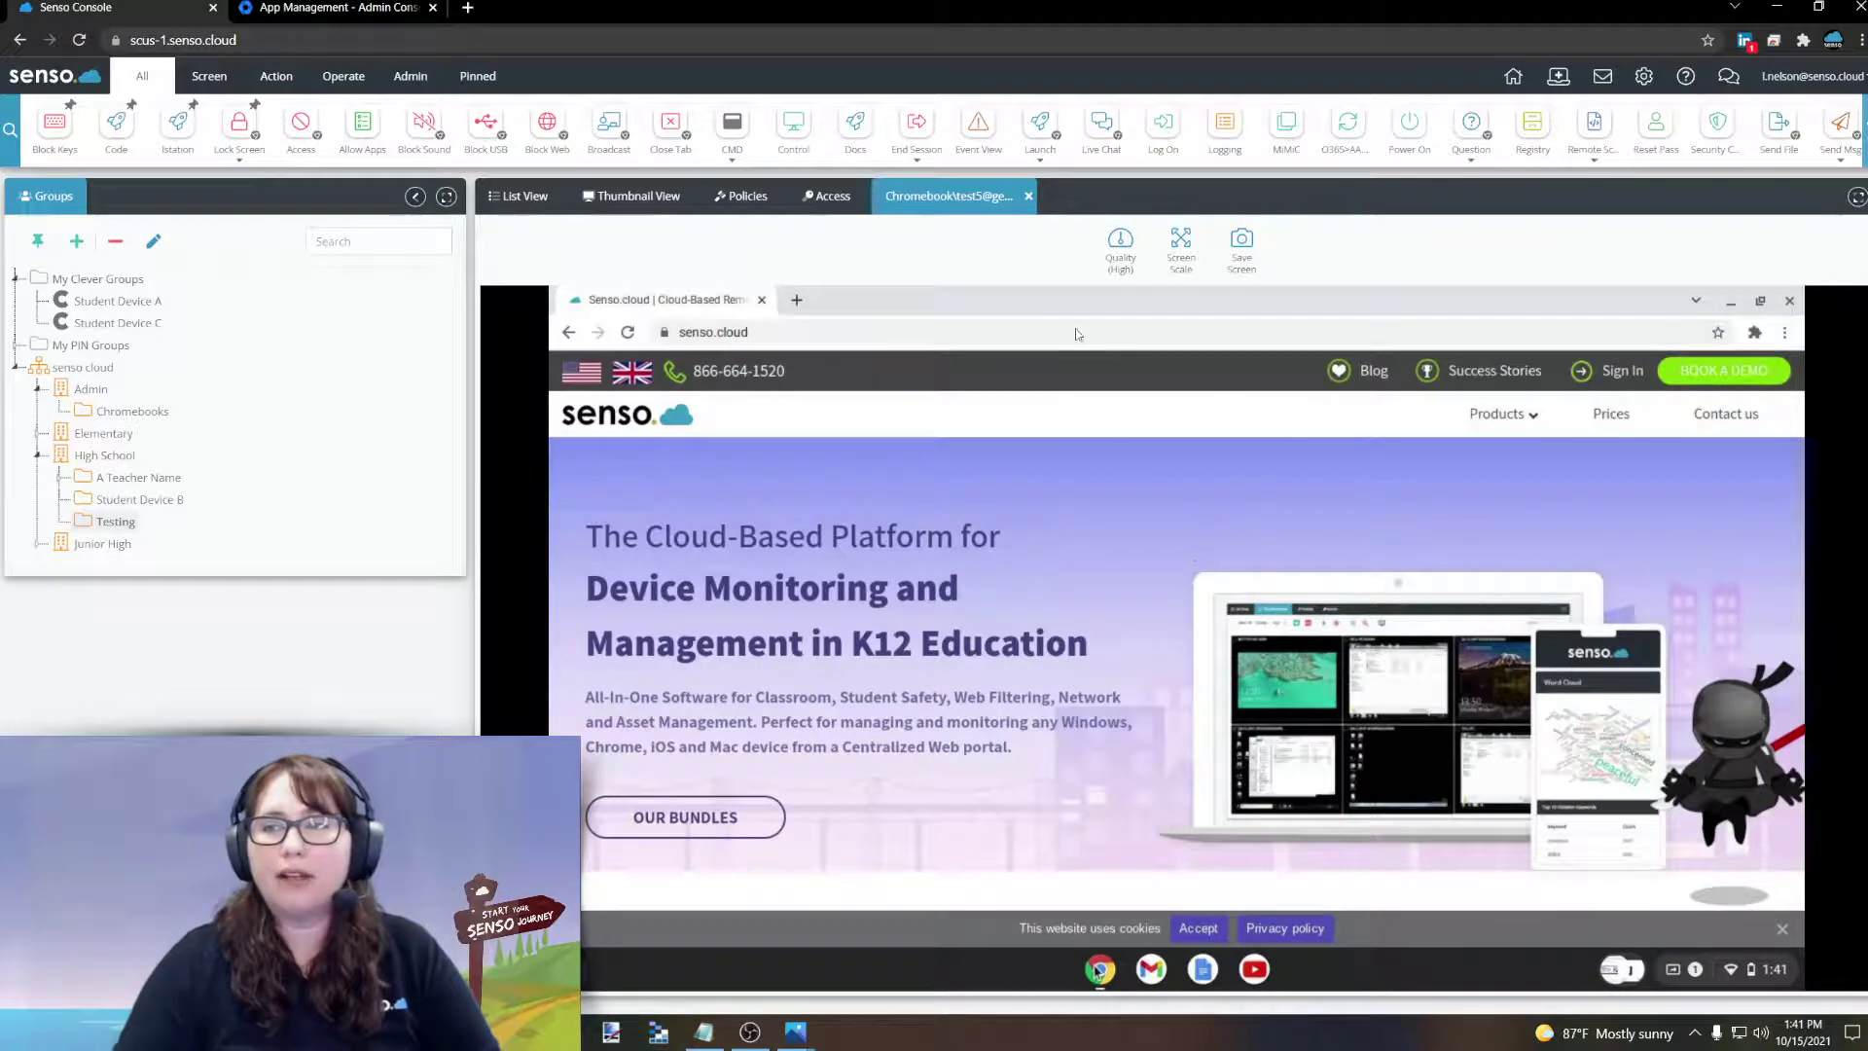
click(1028, 198)
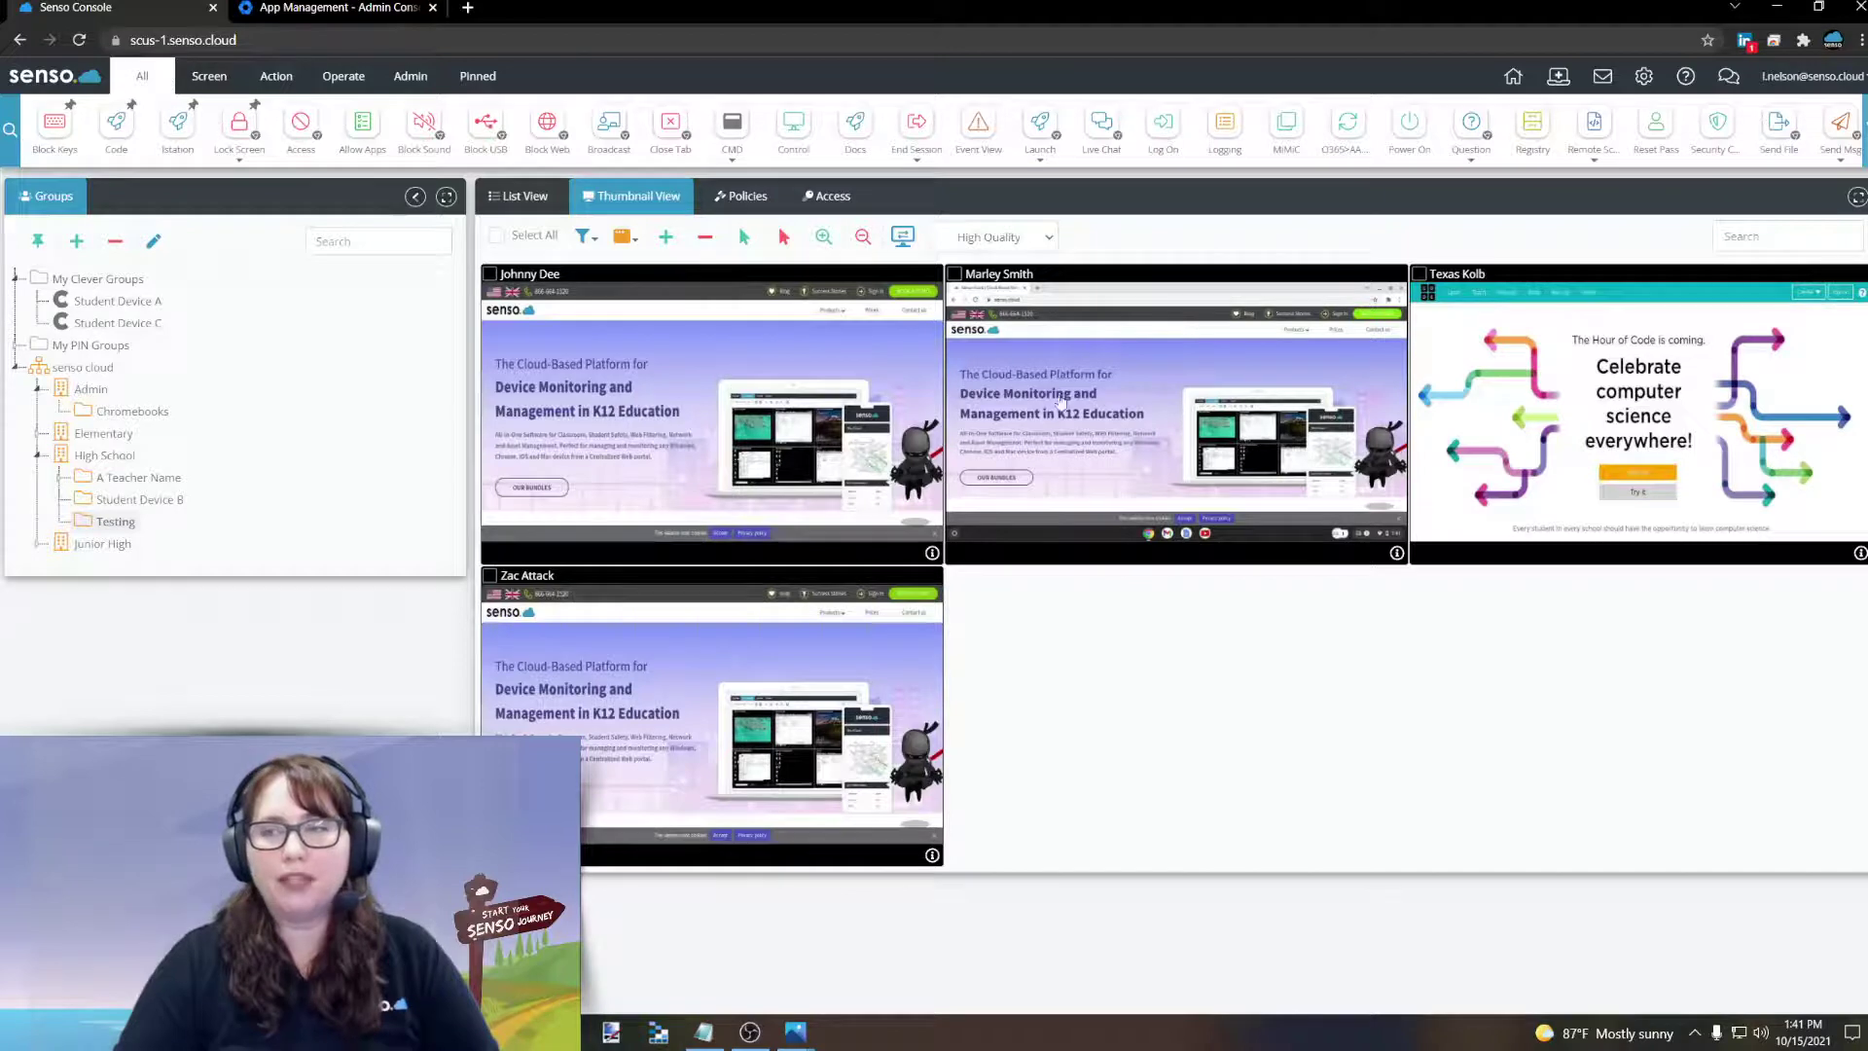
click(528, 193)
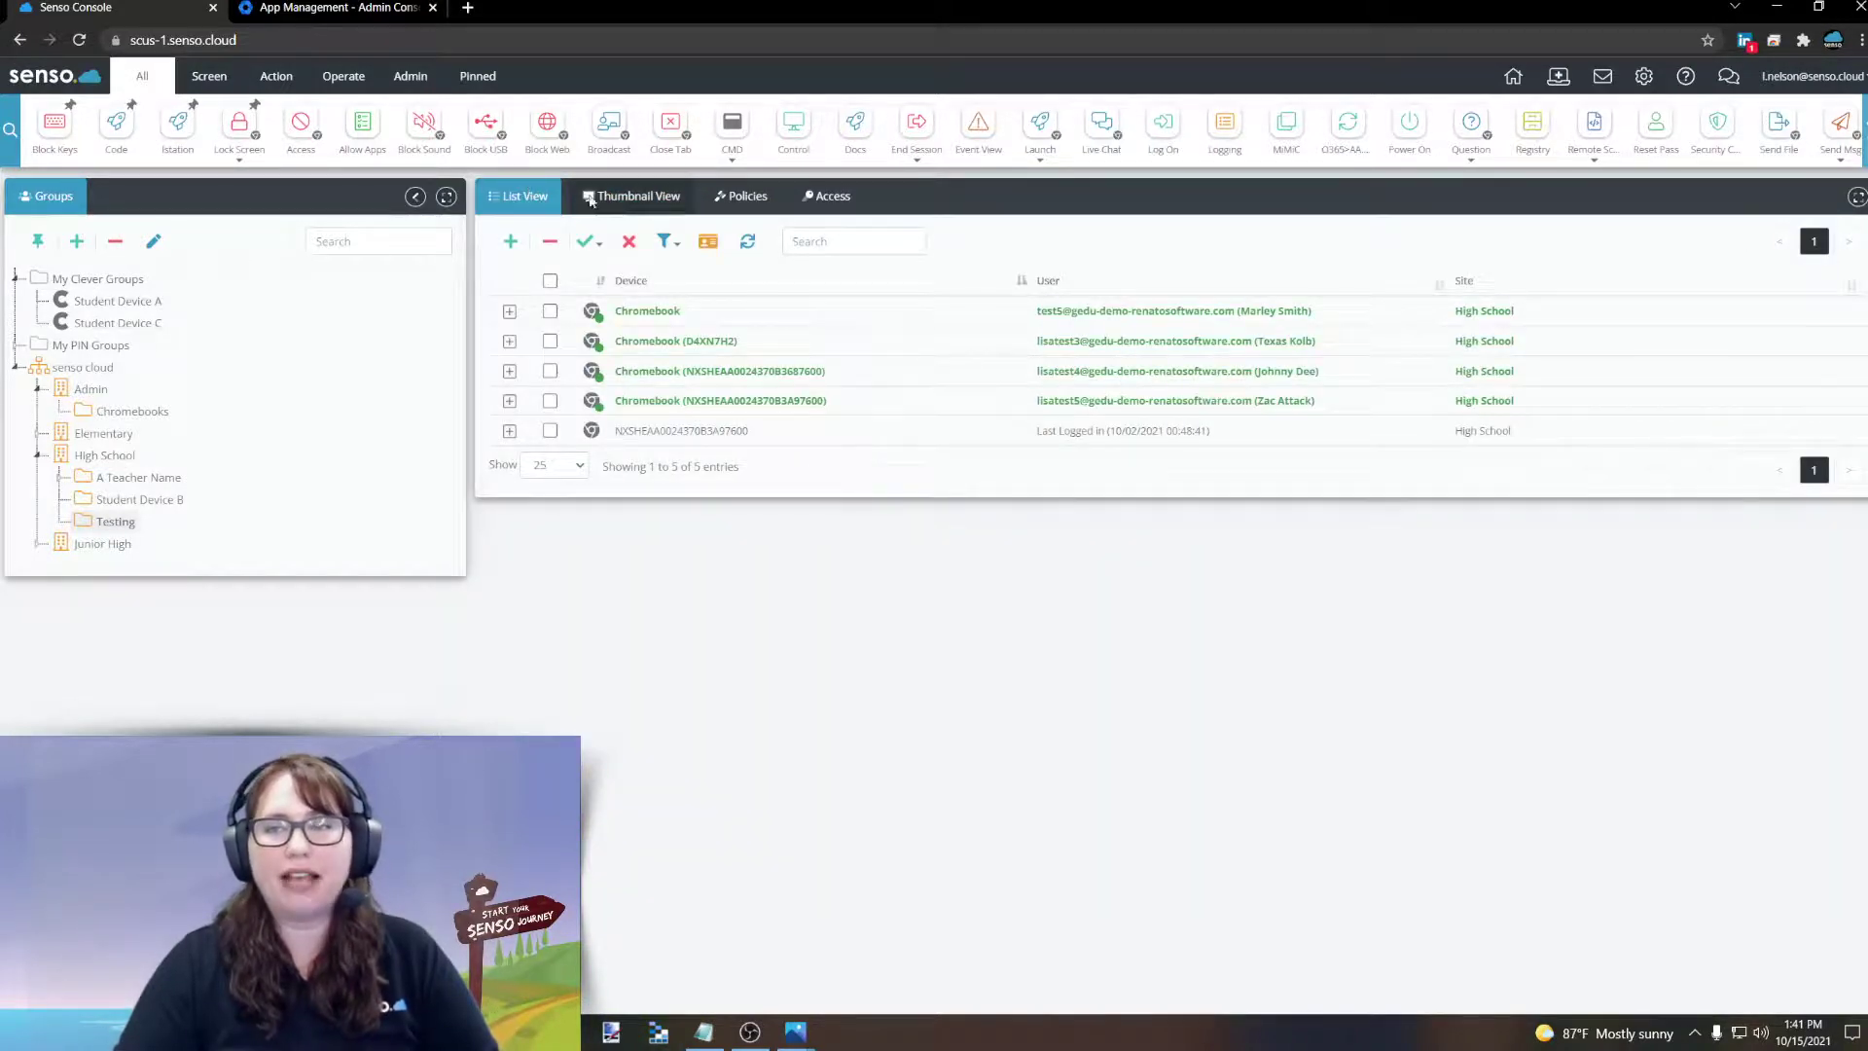
click(632, 196)
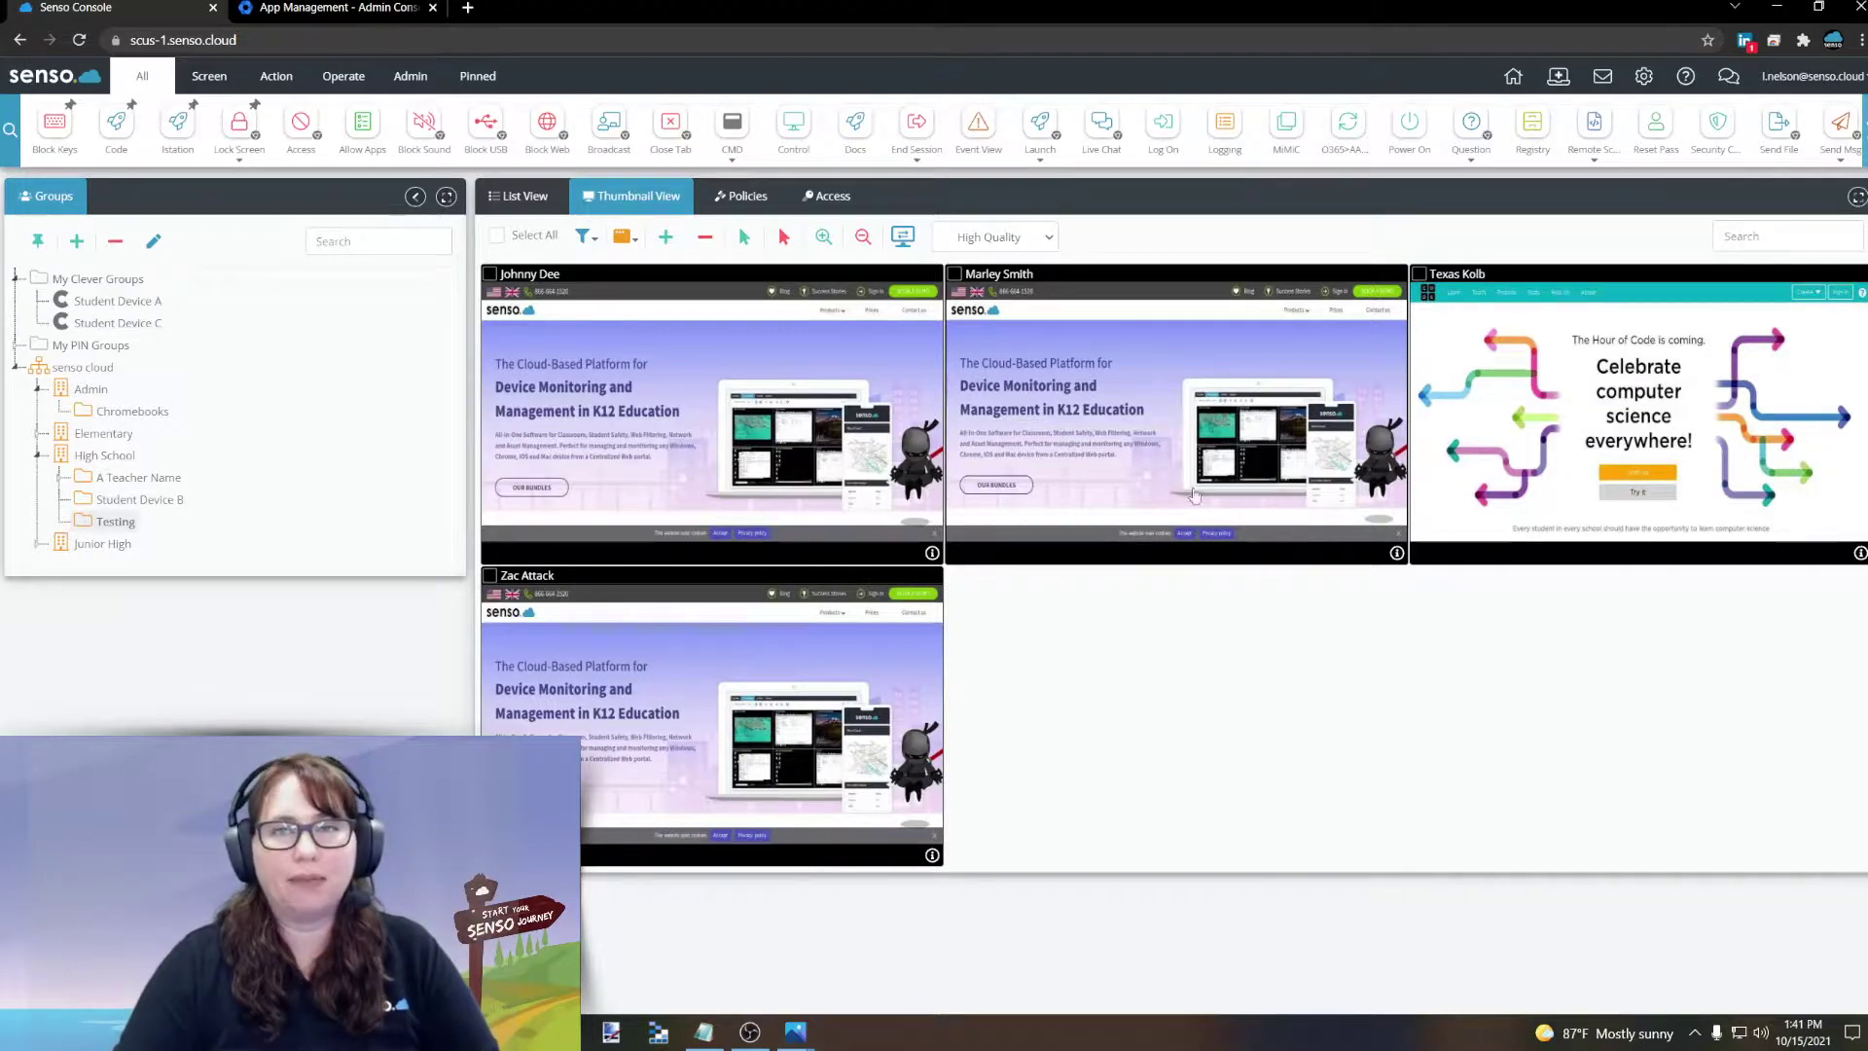
click(293, 7)
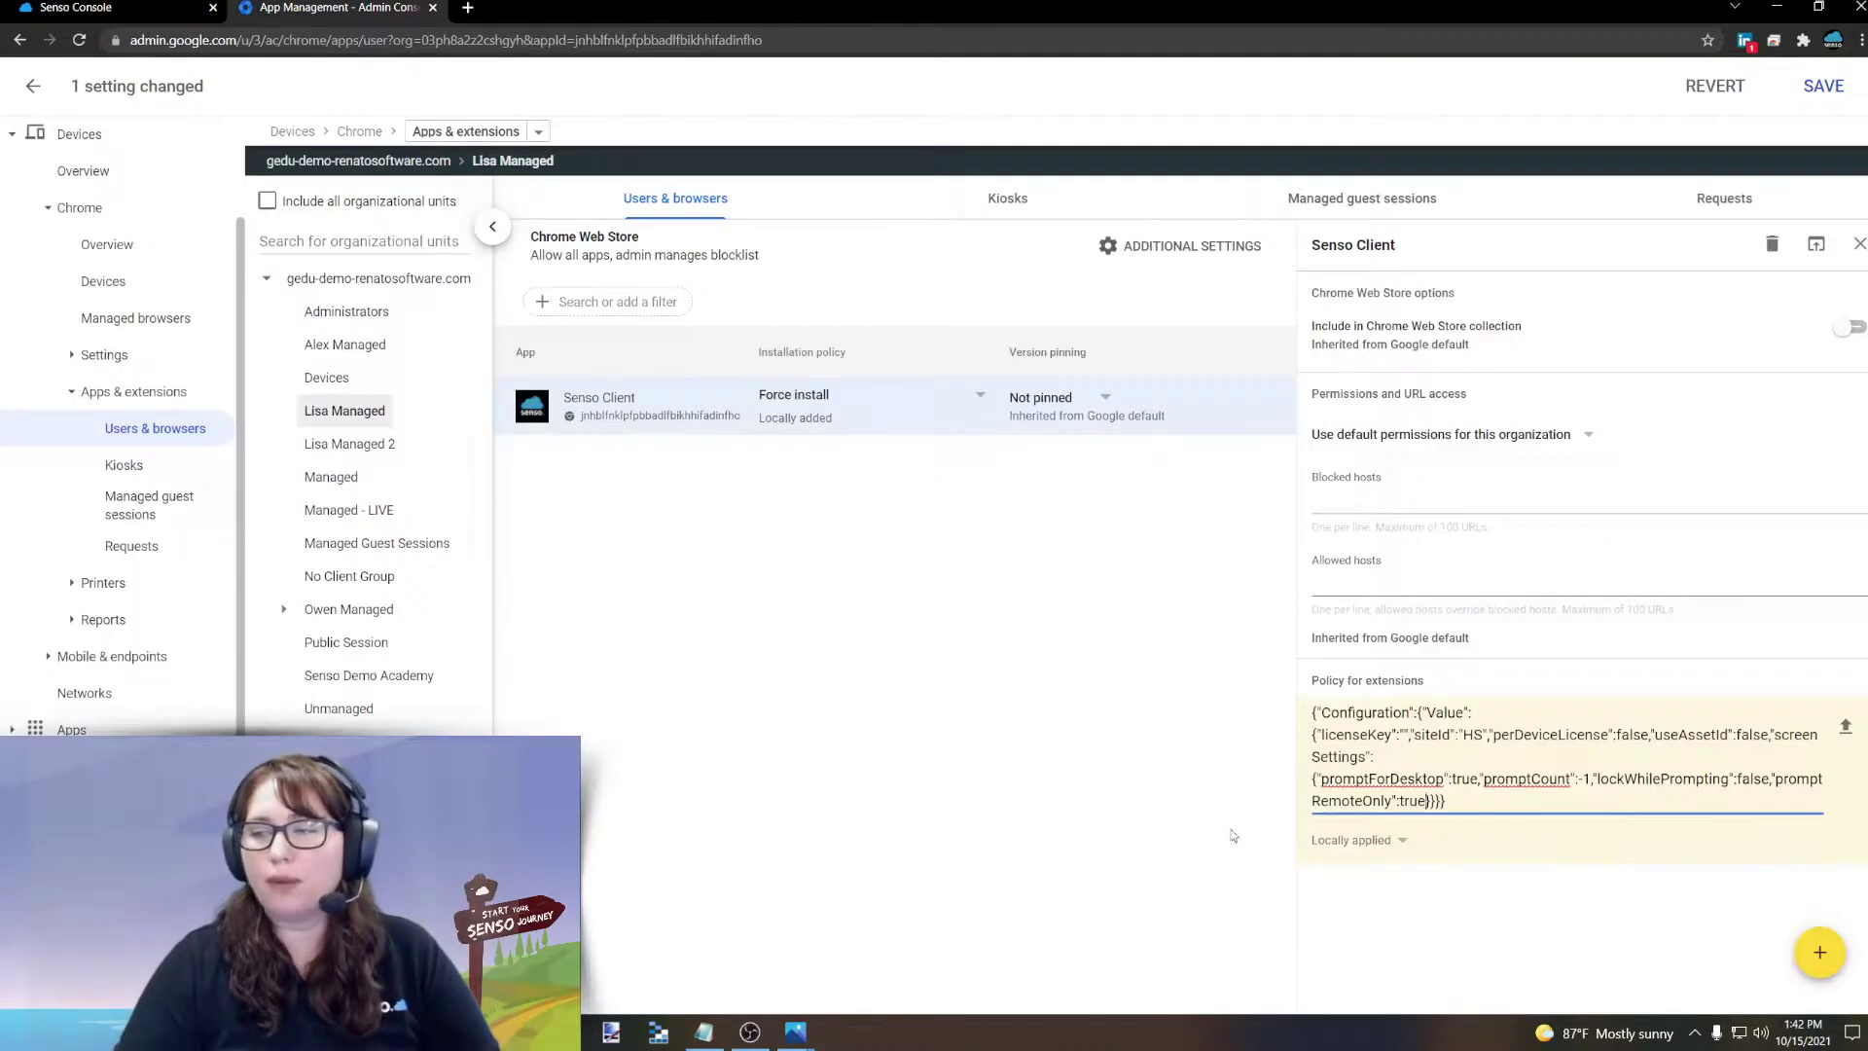
click(97, 8)
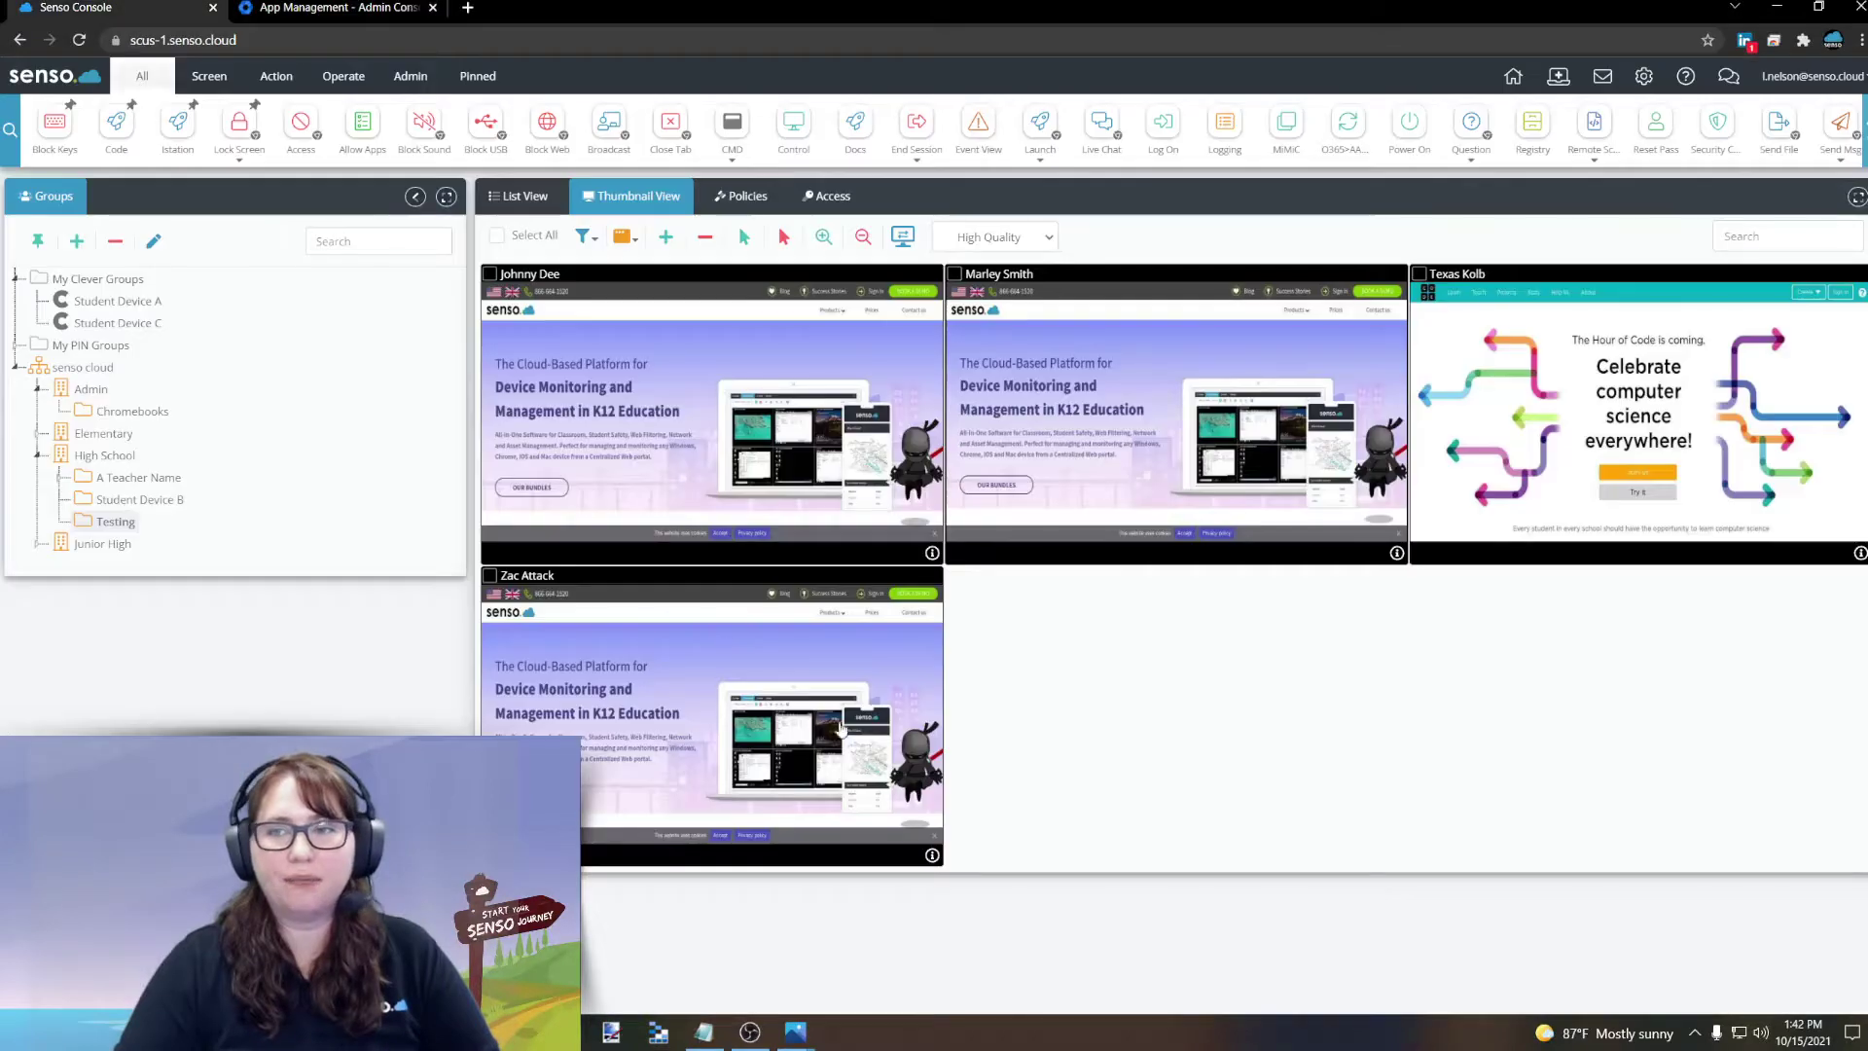